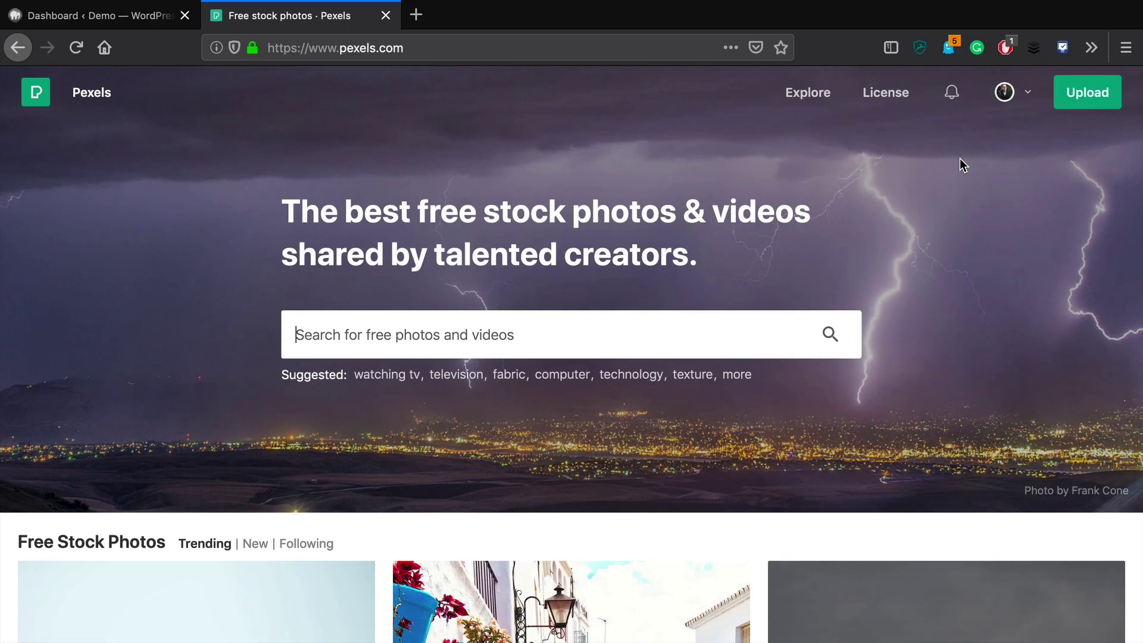
Search Pexels for 'instagram' photos.
scroll(704, 455, down, 2)
scroll(707, 462, up, 2)
text(instag)
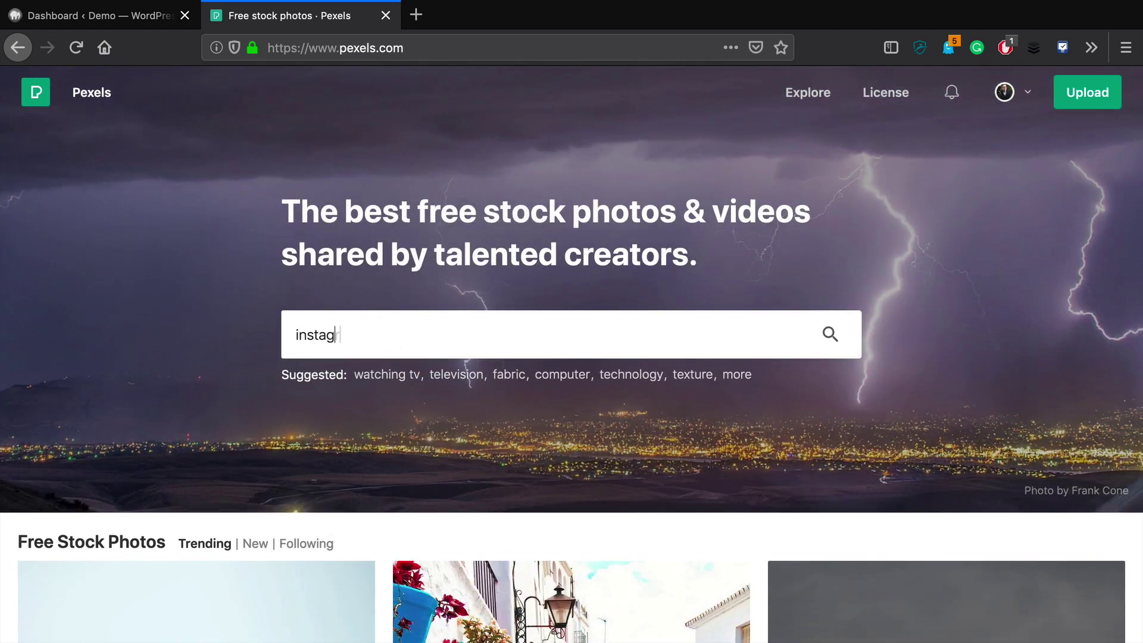
text(ram)
key(Return)
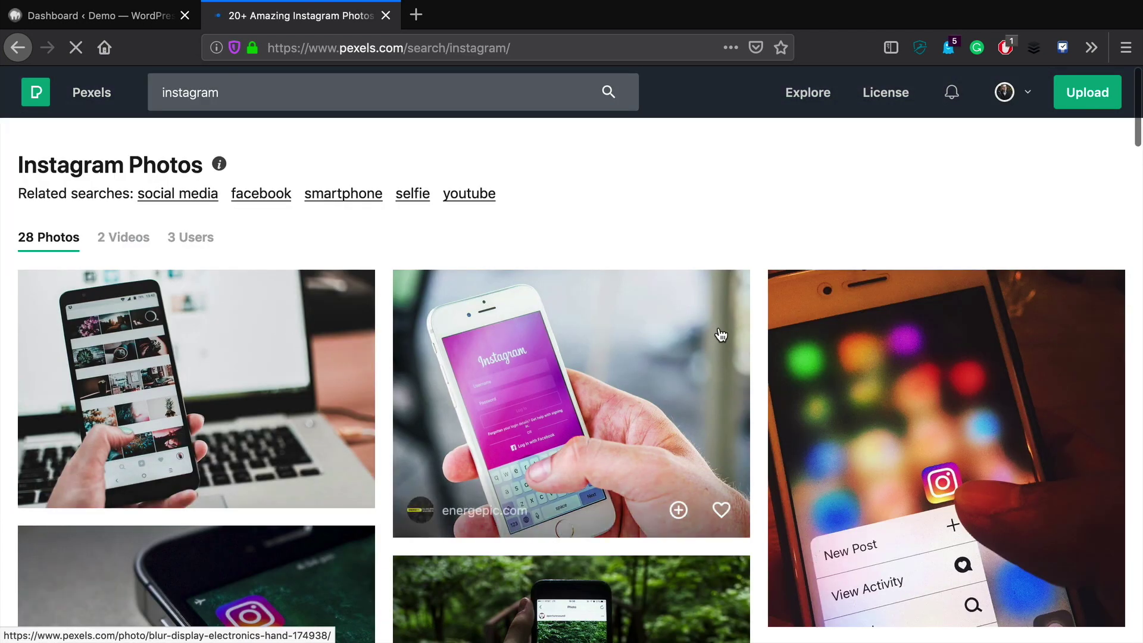
Download the hand-holding-phone Instagram photo at Large size (1920 x 1440).
click(720, 334)
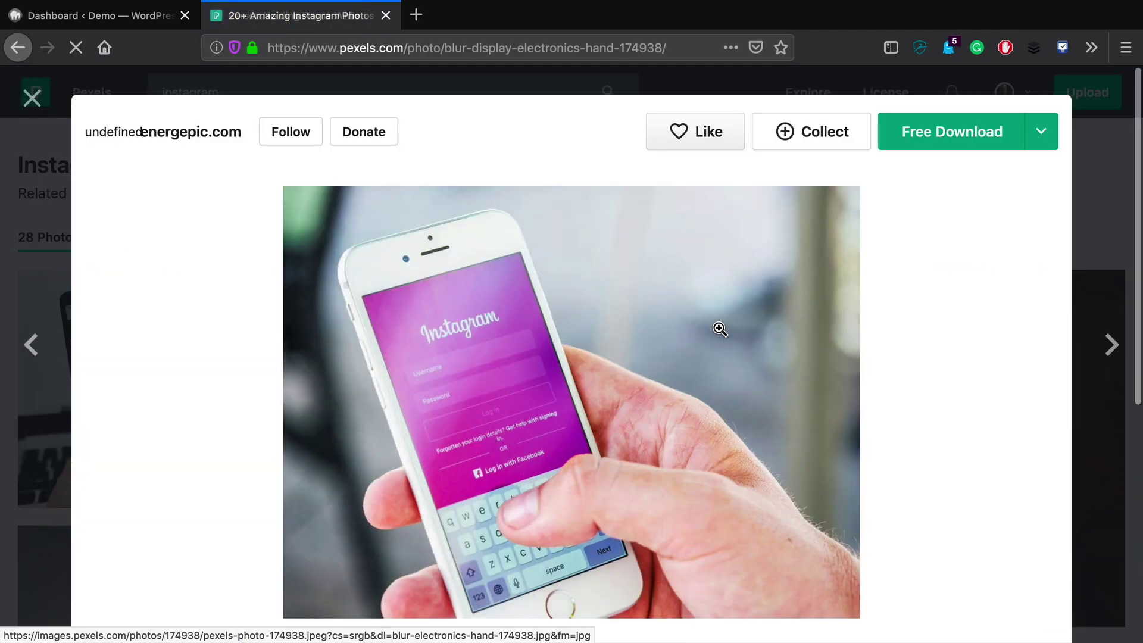
click(1040, 134)
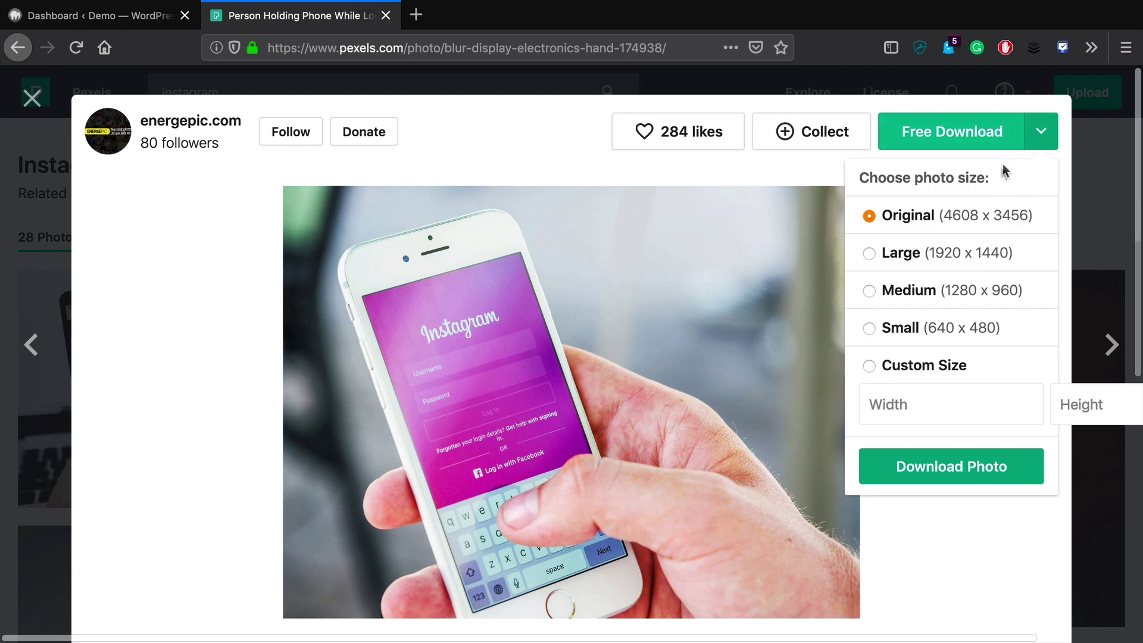
click(964, 253)
click(912, 481)
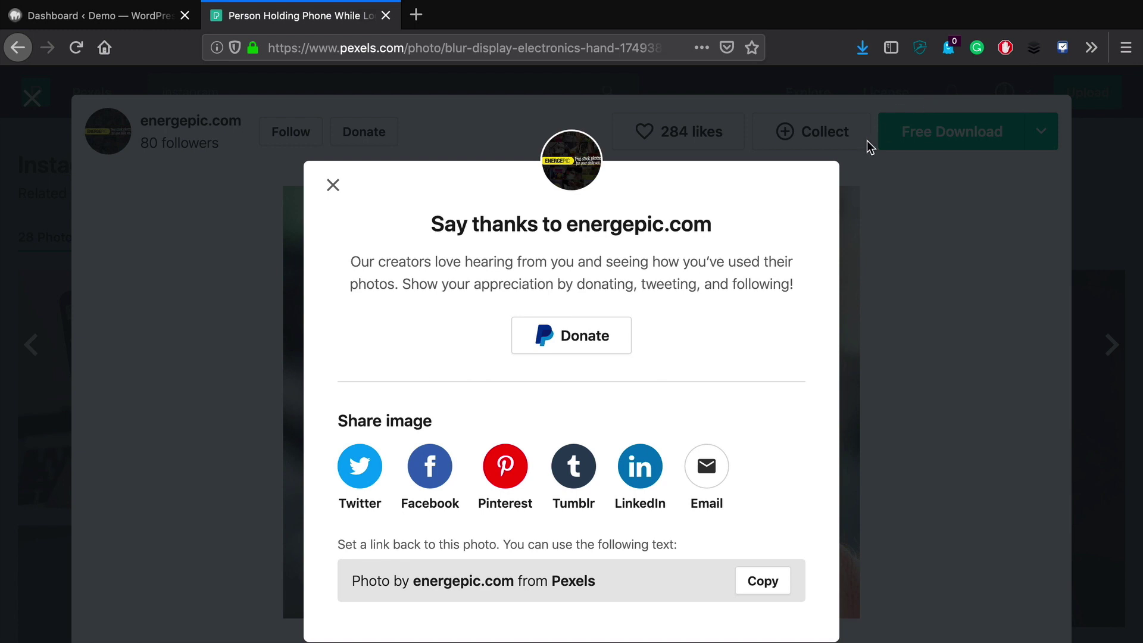
click(125, 17)
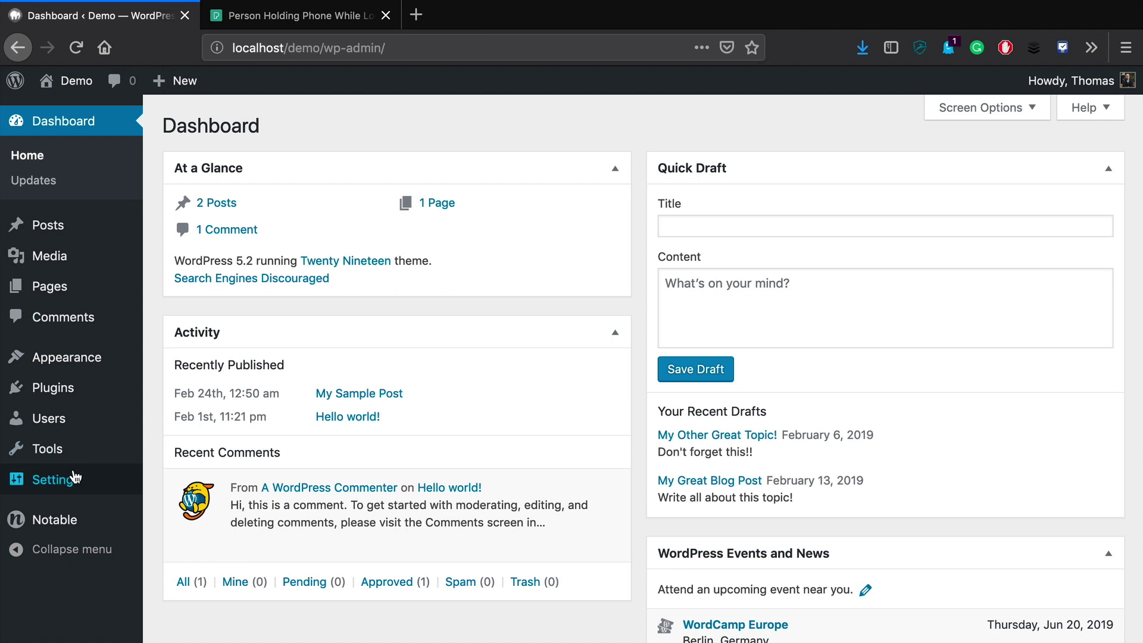
Search plugins for 'pexels', then install and activate Pexels: Free Stock Photos.
mouse_move(69, 394)
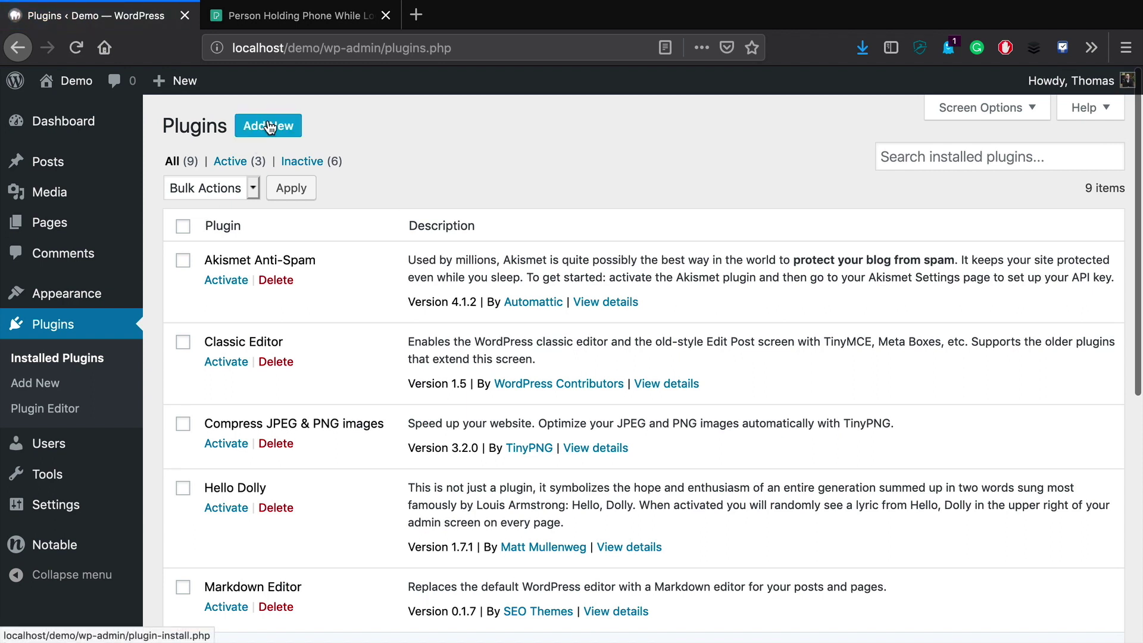
click(269, 127)
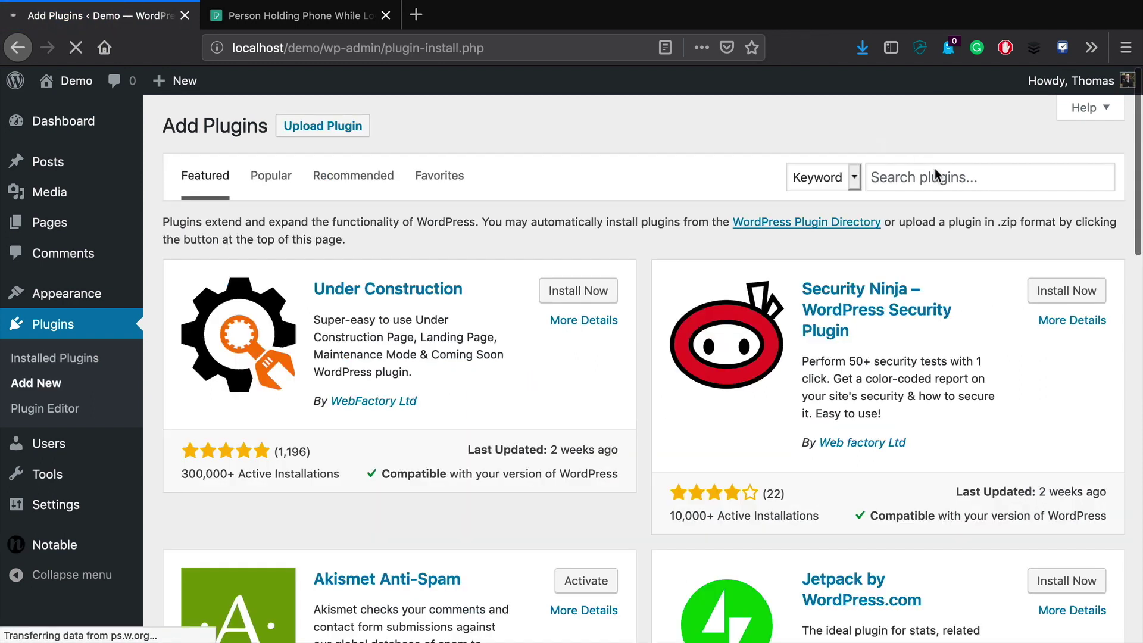
click(937, 179)
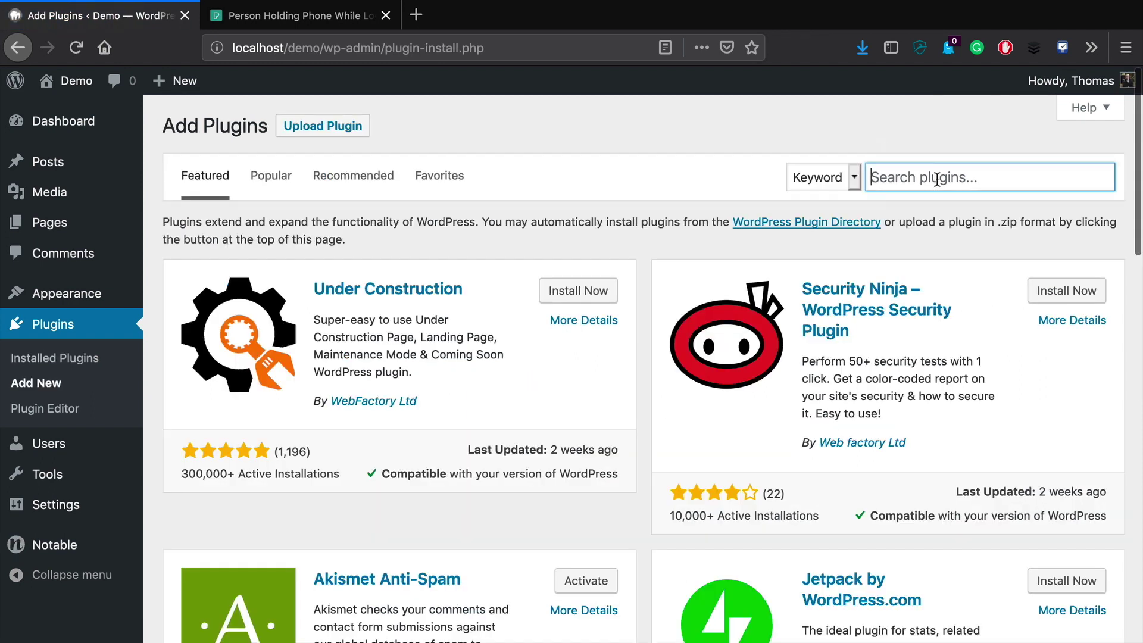
text(pexels)
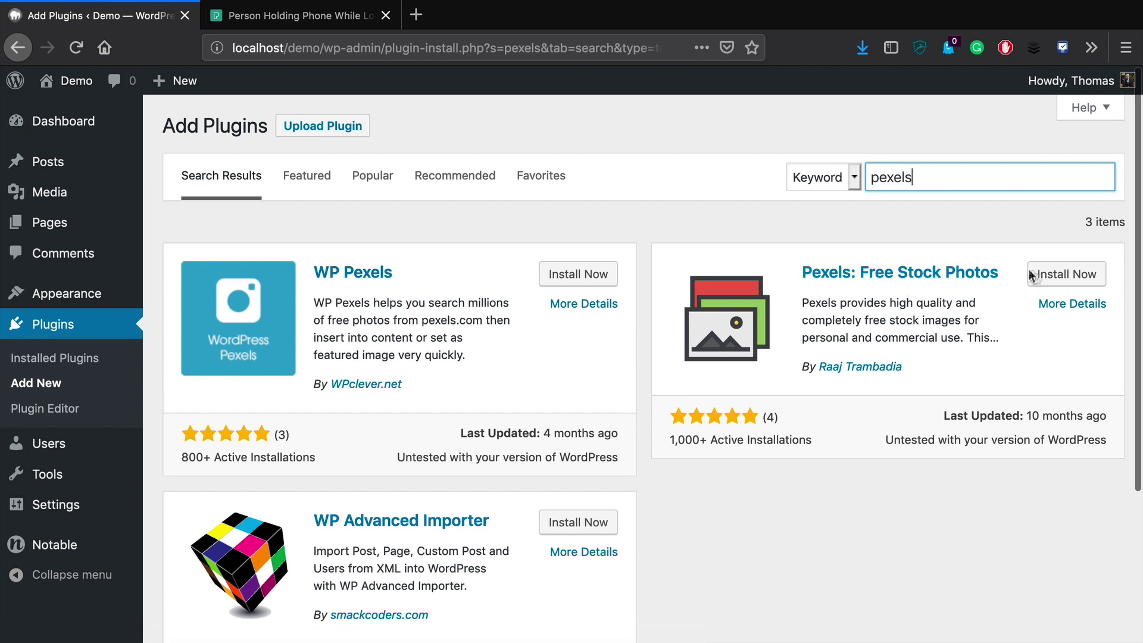
click(1069, 276)
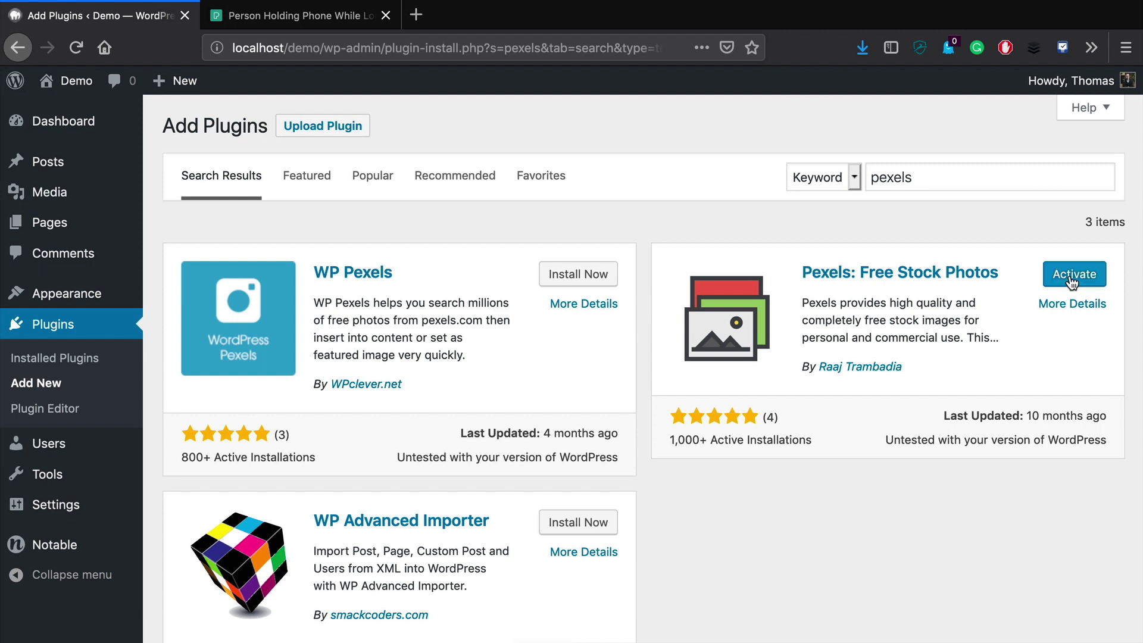
click(1077, 279)
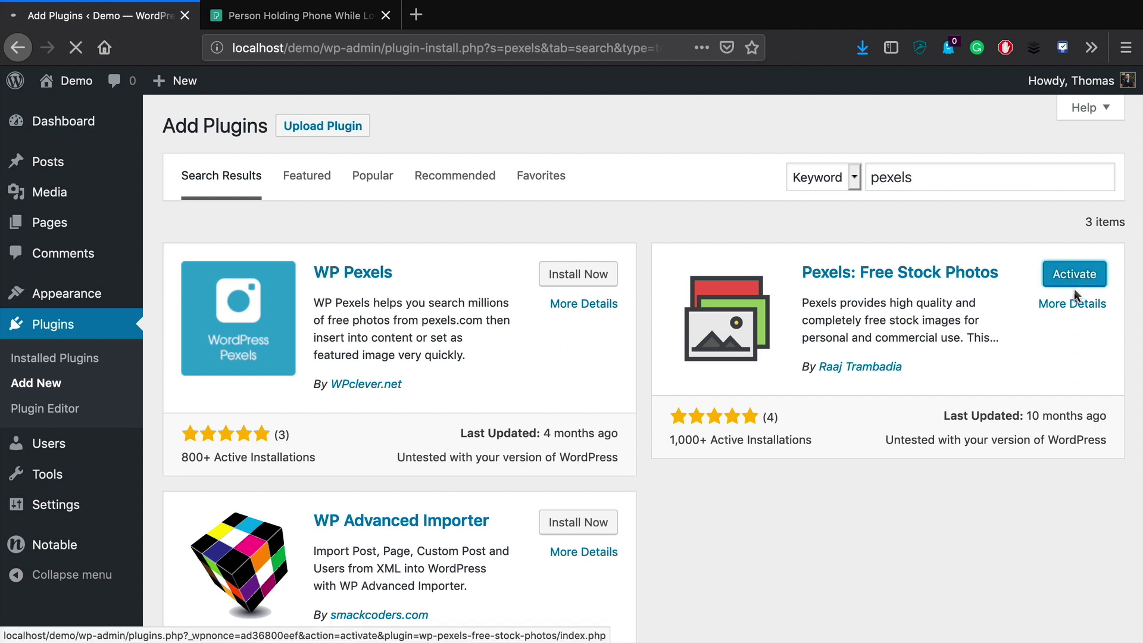
scroll(268, 297, down, 3)
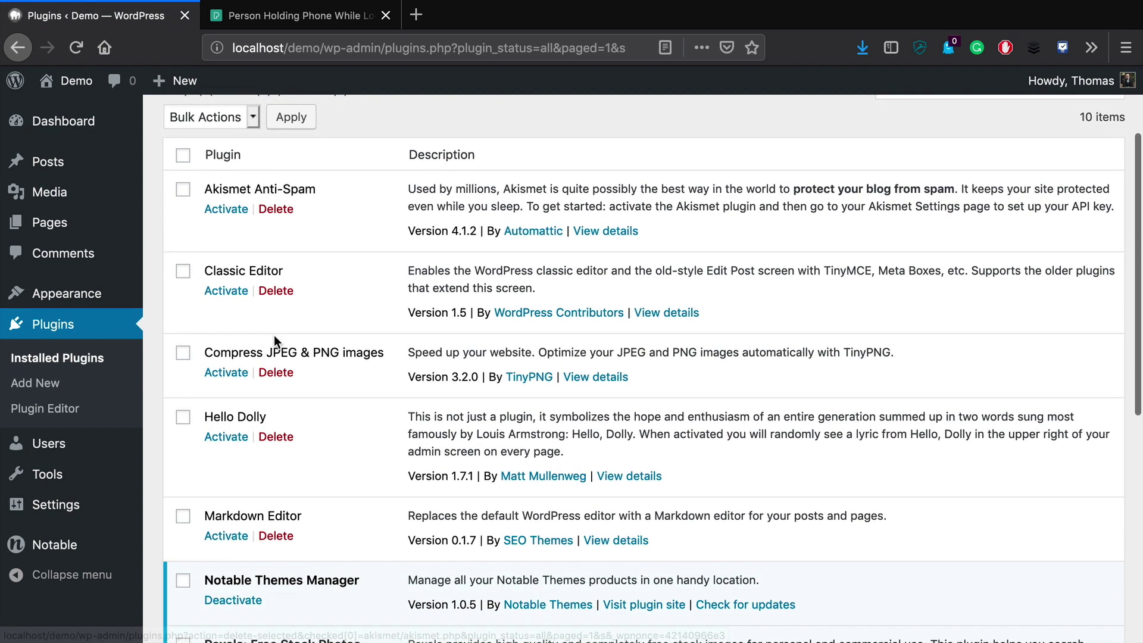
Save the Pexels Photos settings with automatic attribution captions unticked.
mouse_move(81, 513)
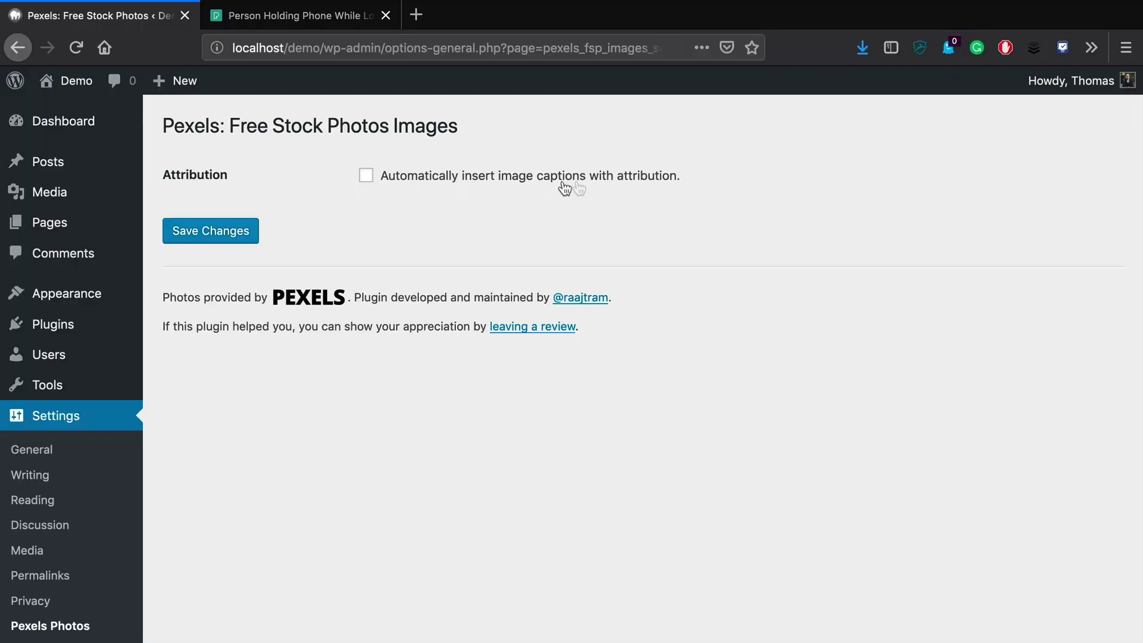
click(215, 234)
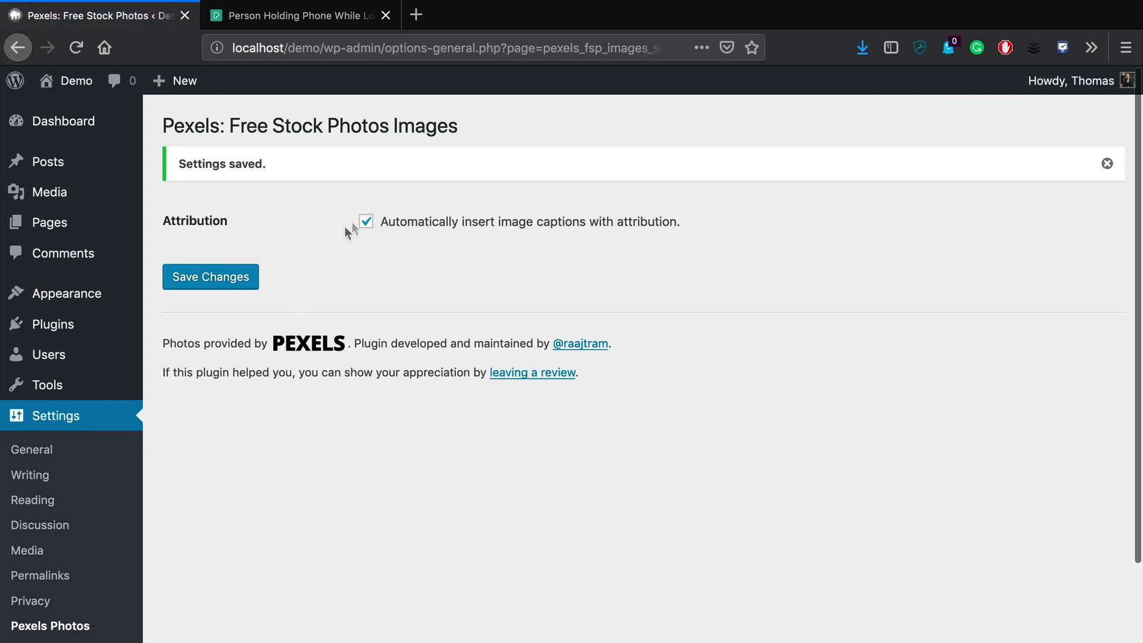
click(393, 229)
click(203, 281)
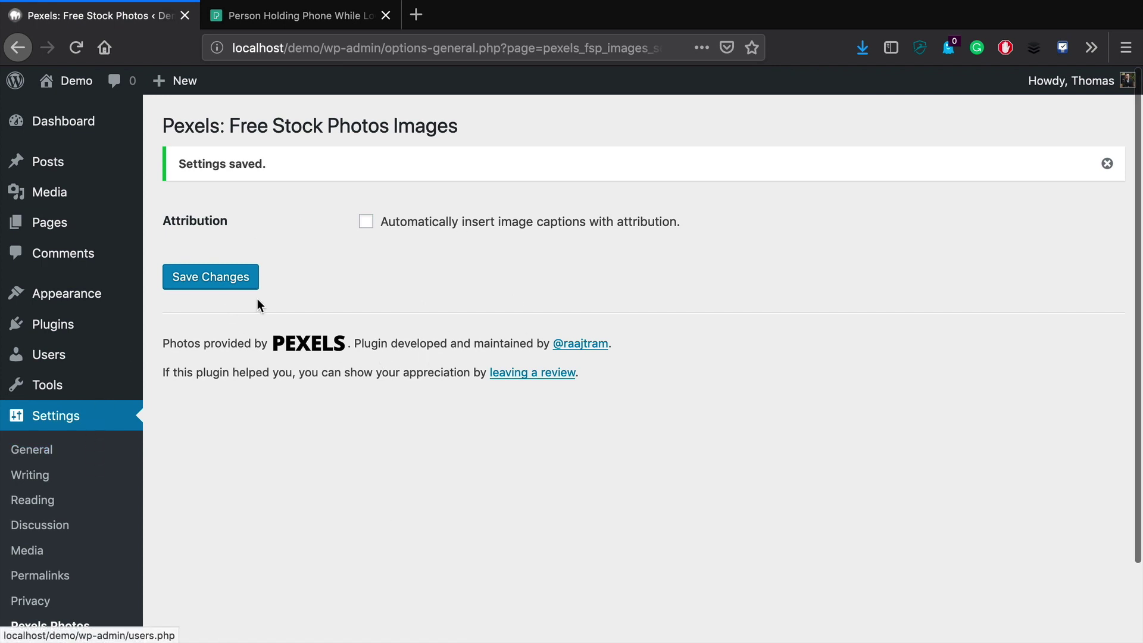
scroll(66, 483, down, 3)
scroll(67, 470, up, 3)
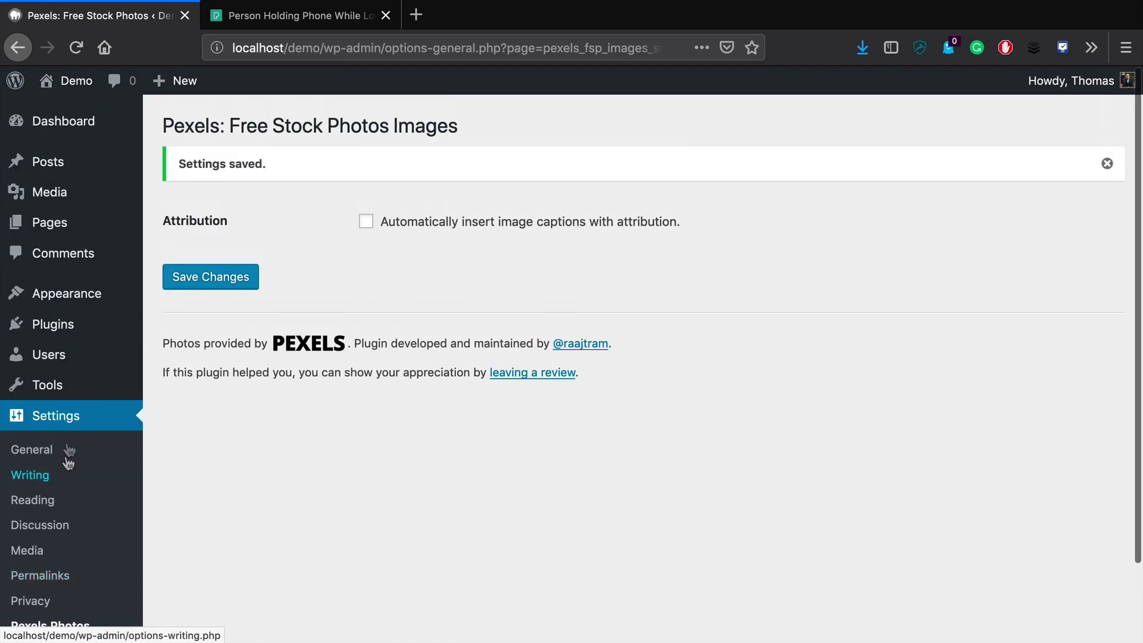
Add the line 'Here is a nice photo:' to the Hello world! post in the Visual editor.
click(85, 169)
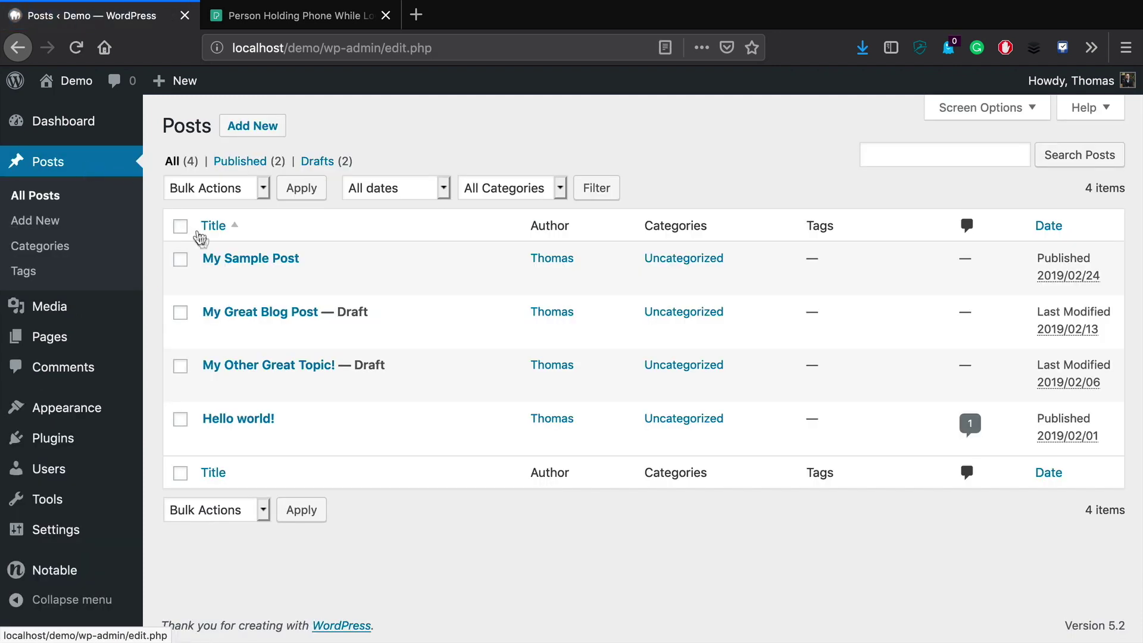
click(250, 420)
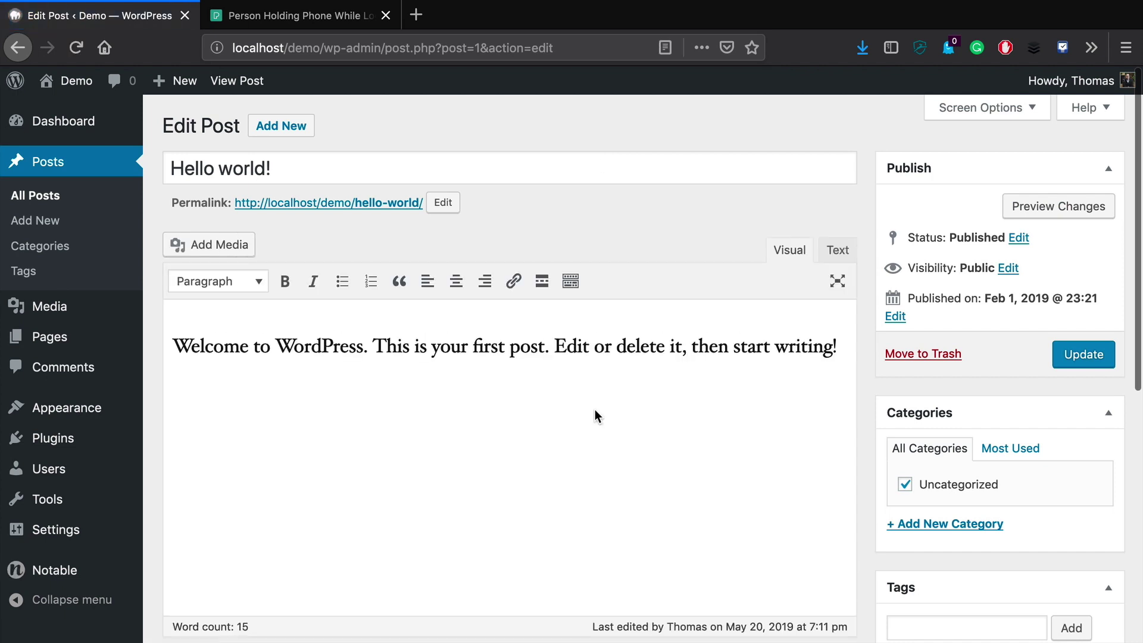
click(829, 262)
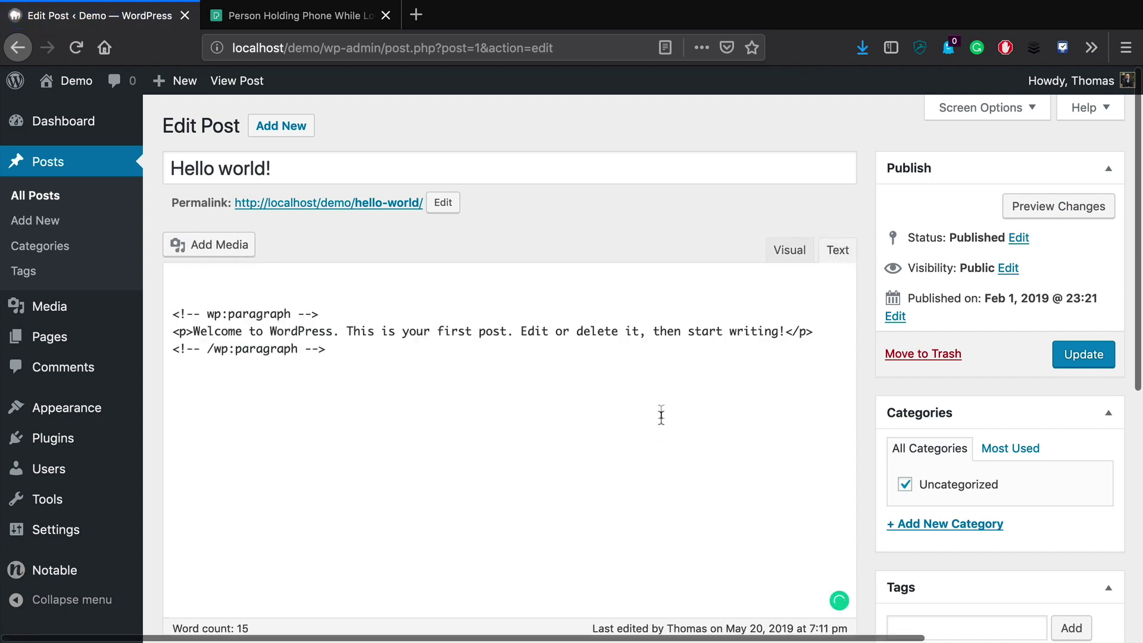
click(801, 251)
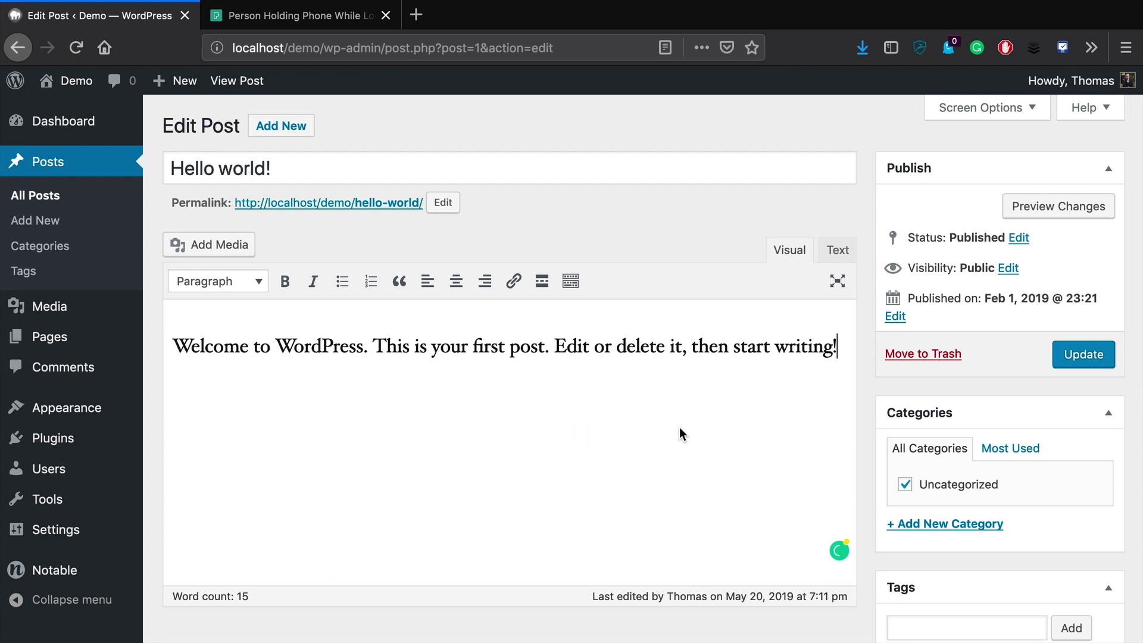
text(Here is a)
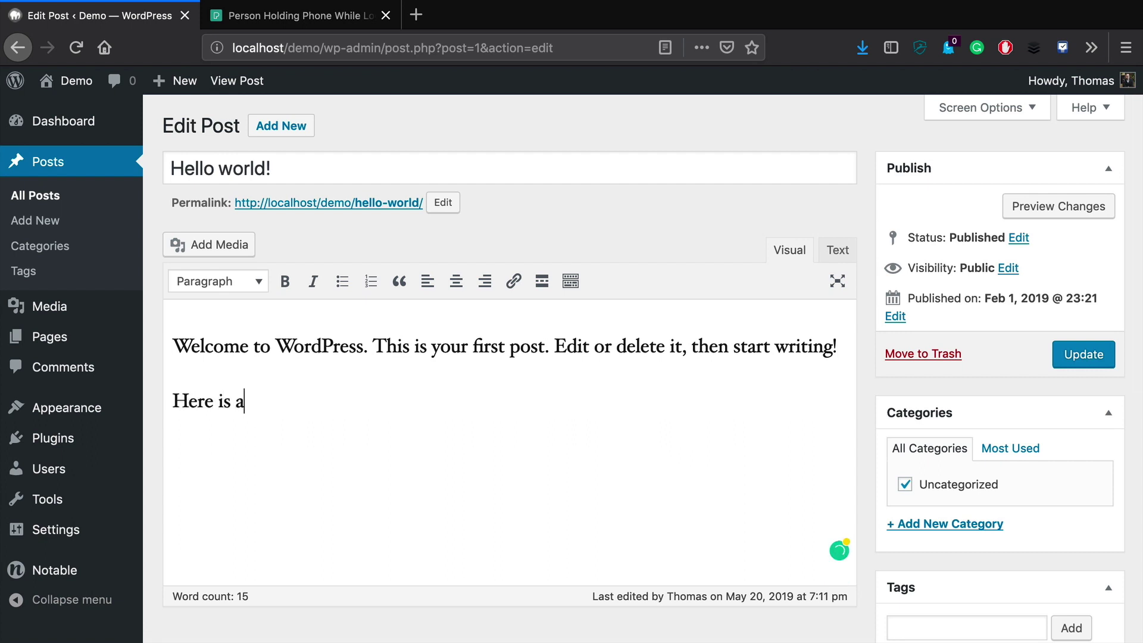
text( nice photo:)
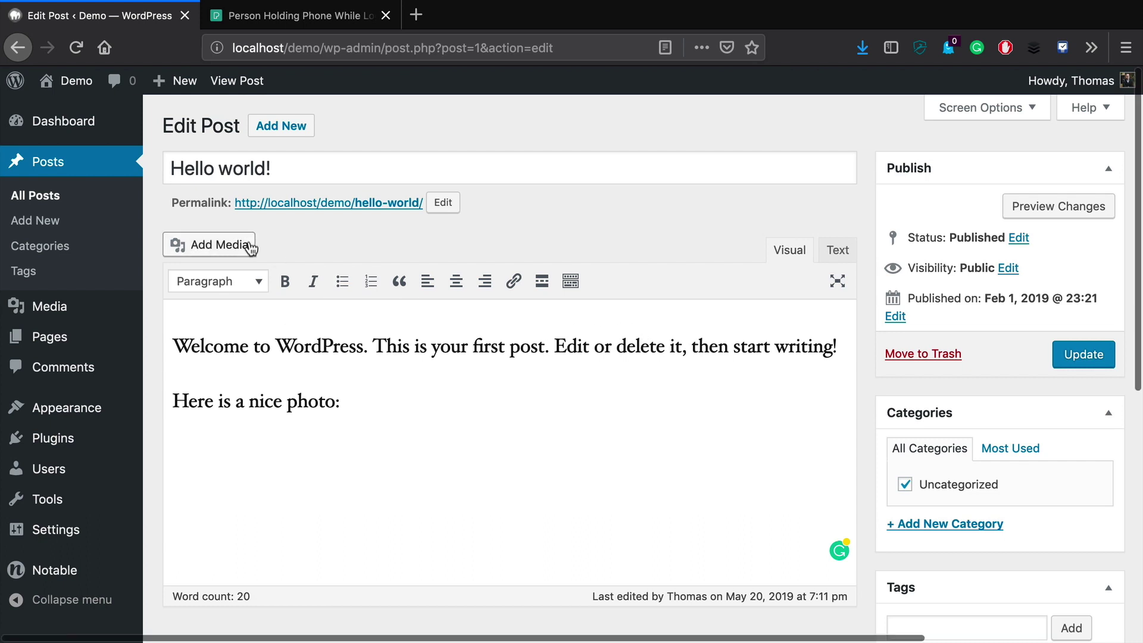
click(214, 253)
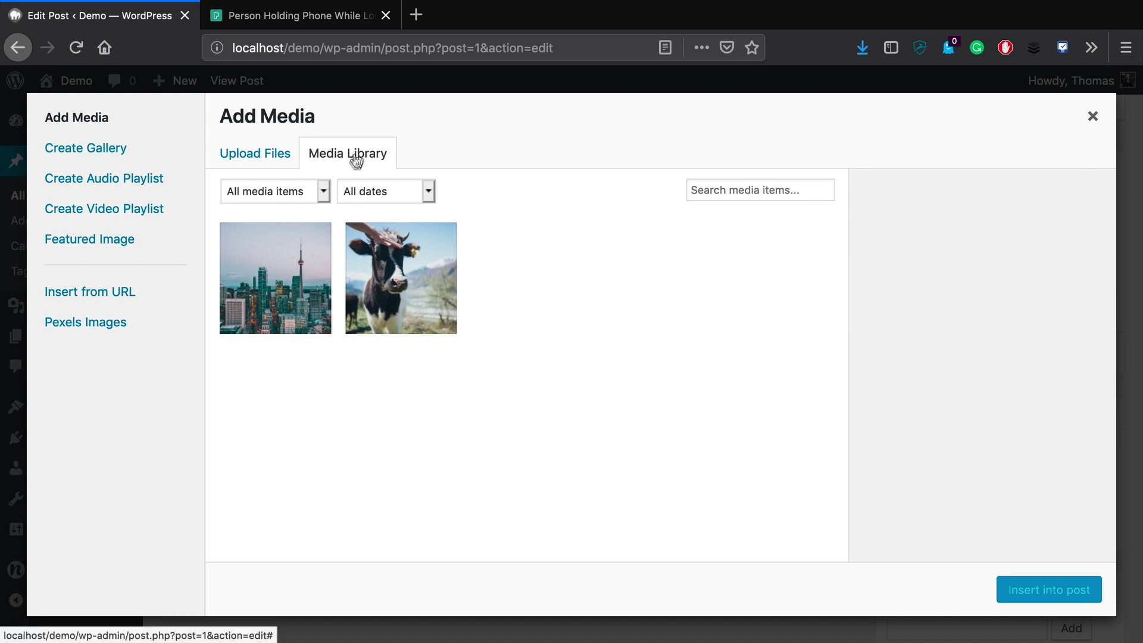
Search Pexels Images for 'instagram' and download the pink Instagram phone photo.
click(156, 328)
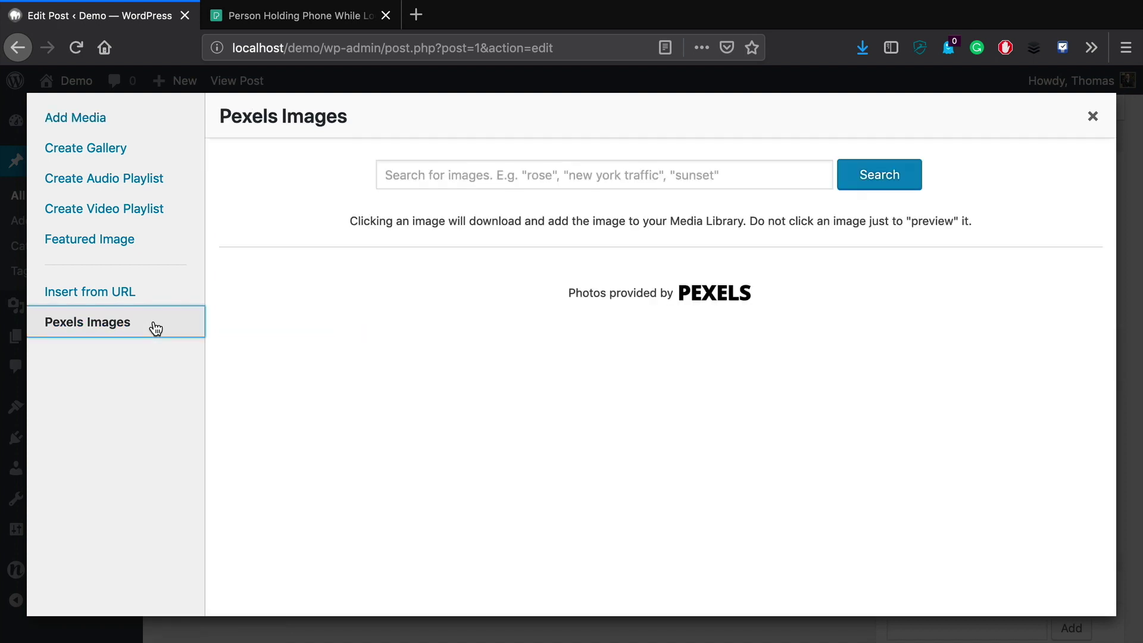
click(444, 167)
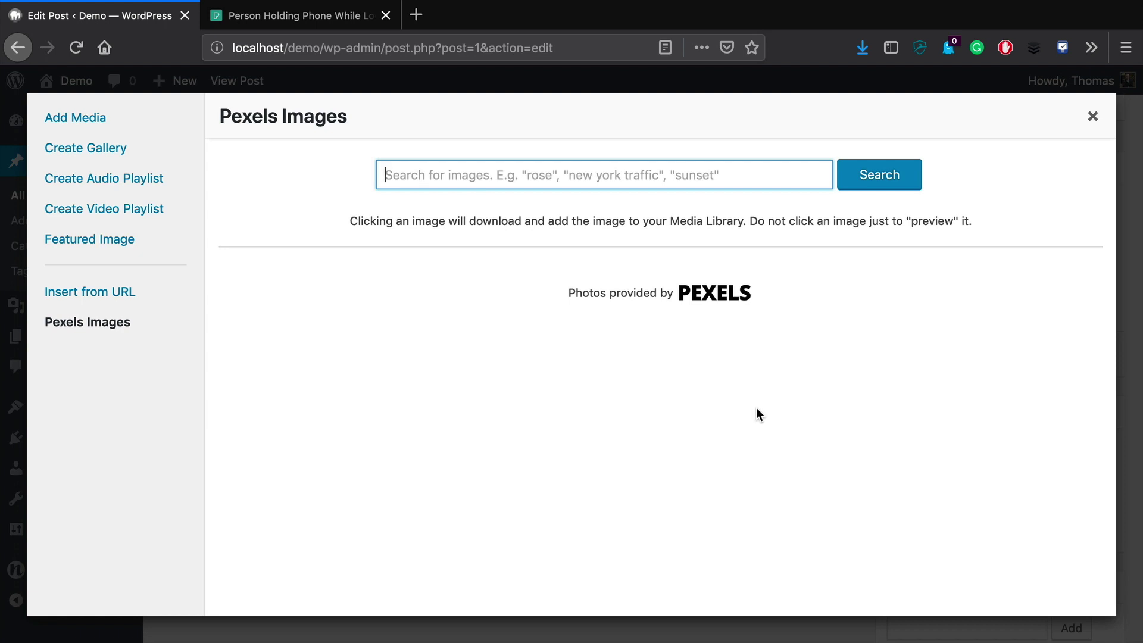
text(instagram)
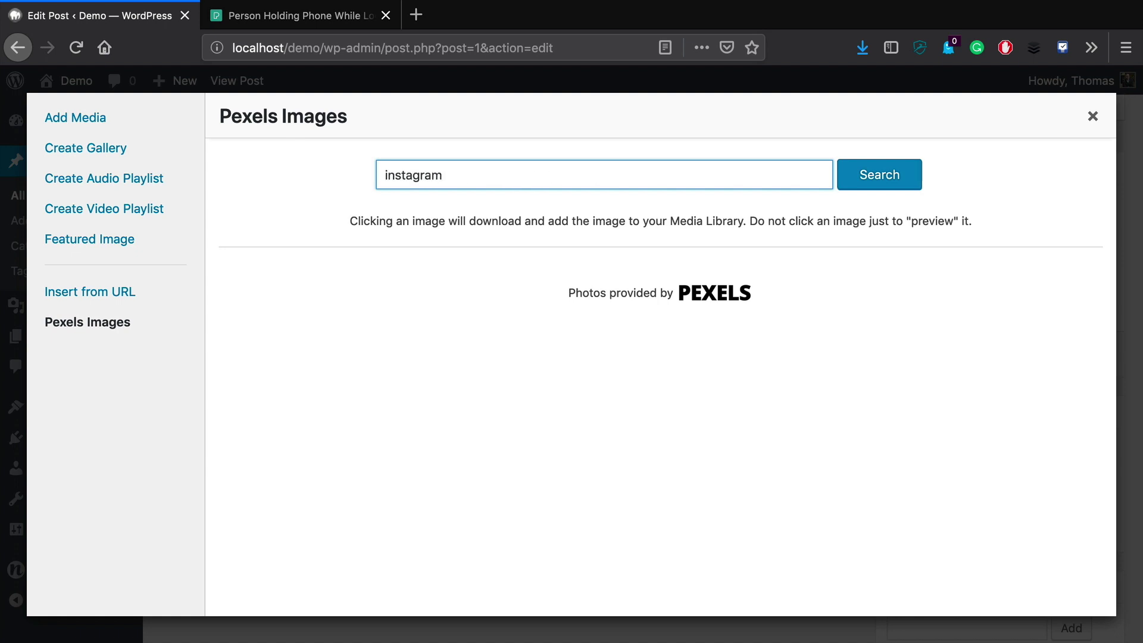
key(Return)
scroll(493, 213, down, 2)
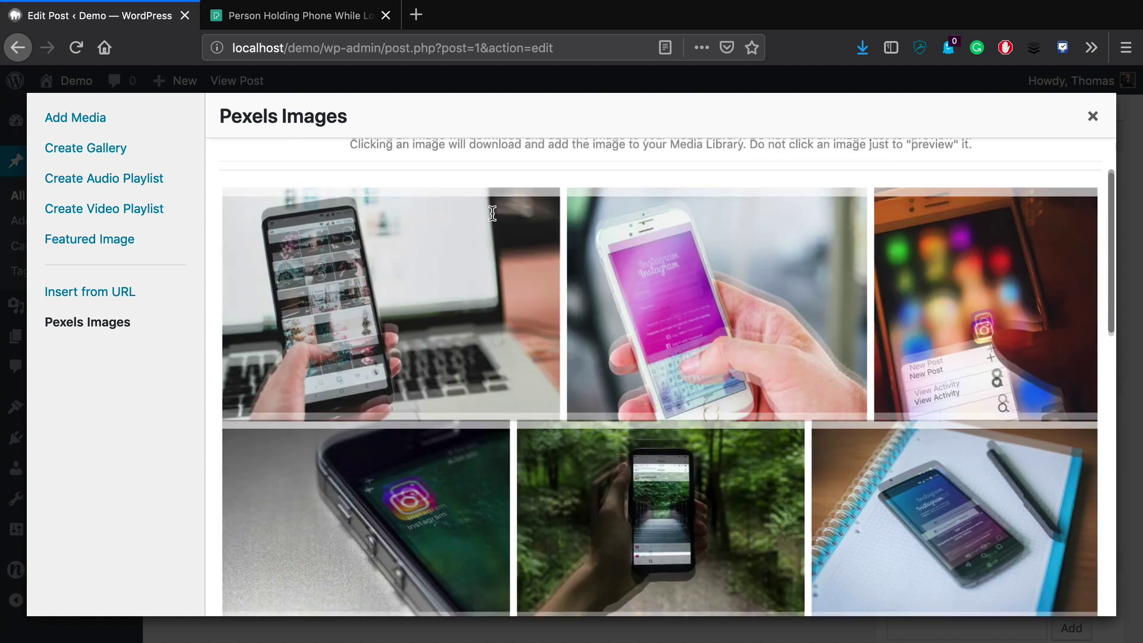
scroll(493, 213, down, 6)
scroll(492, 217, up, 10)
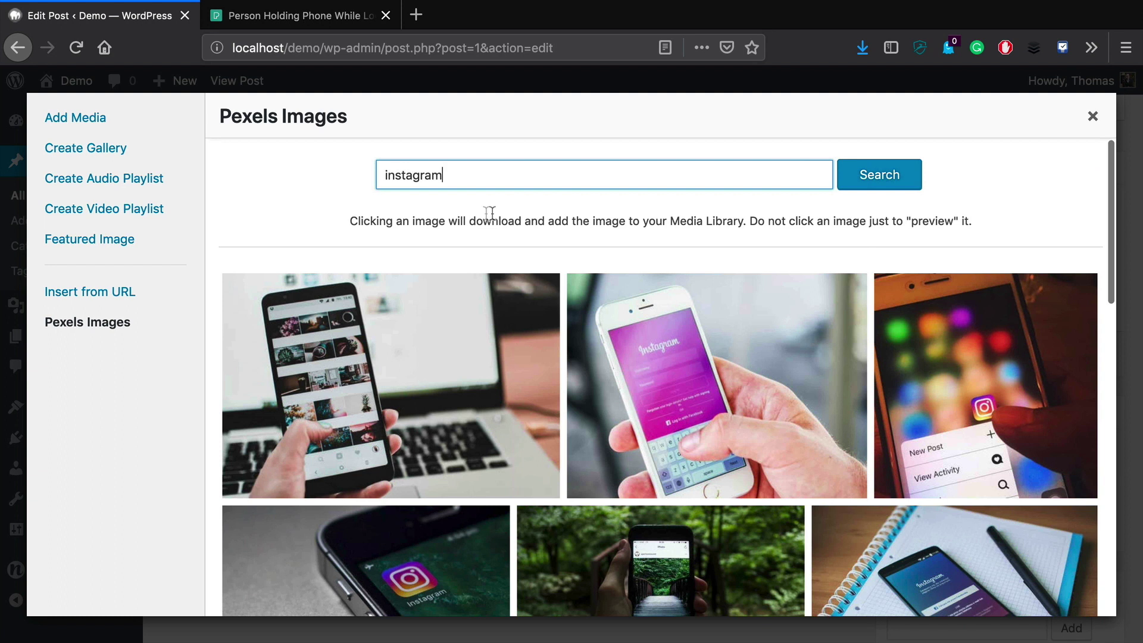
click(722, 388)
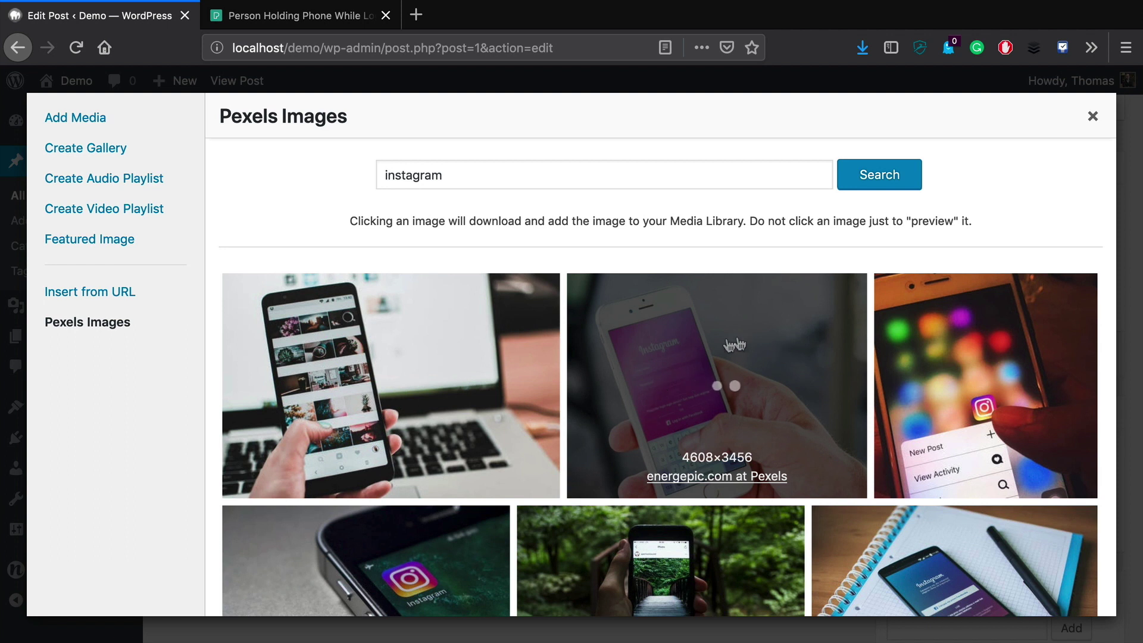
Set the photo's alternative text to 'Instagram', leaving the caption empty.
scroll(638, 305, down, 3)
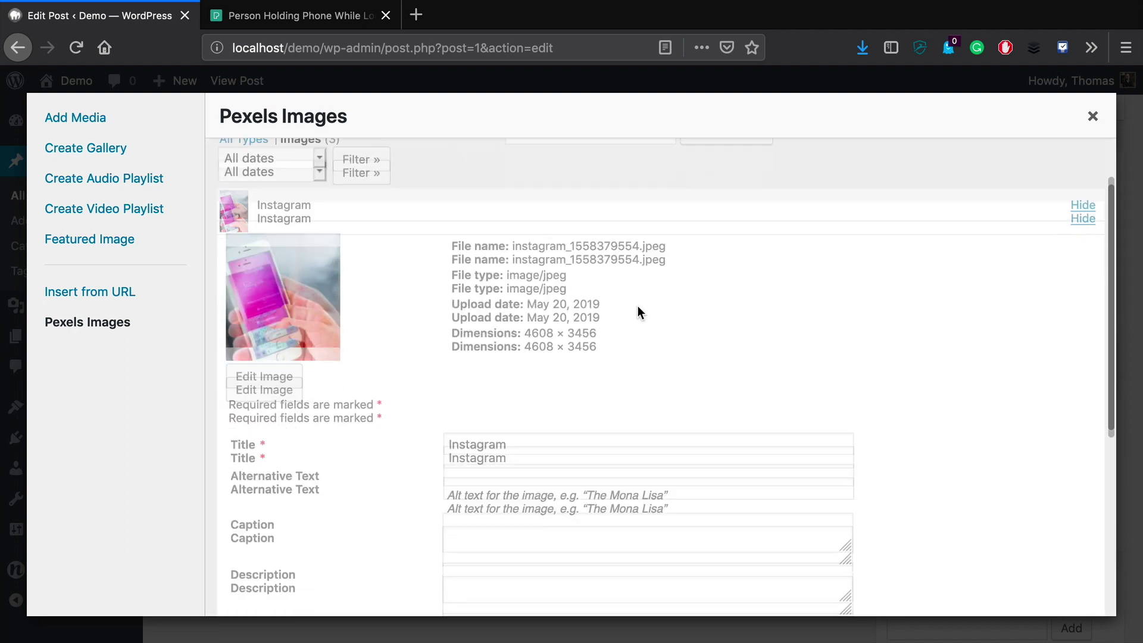
scroll(637, 305, down, 3)
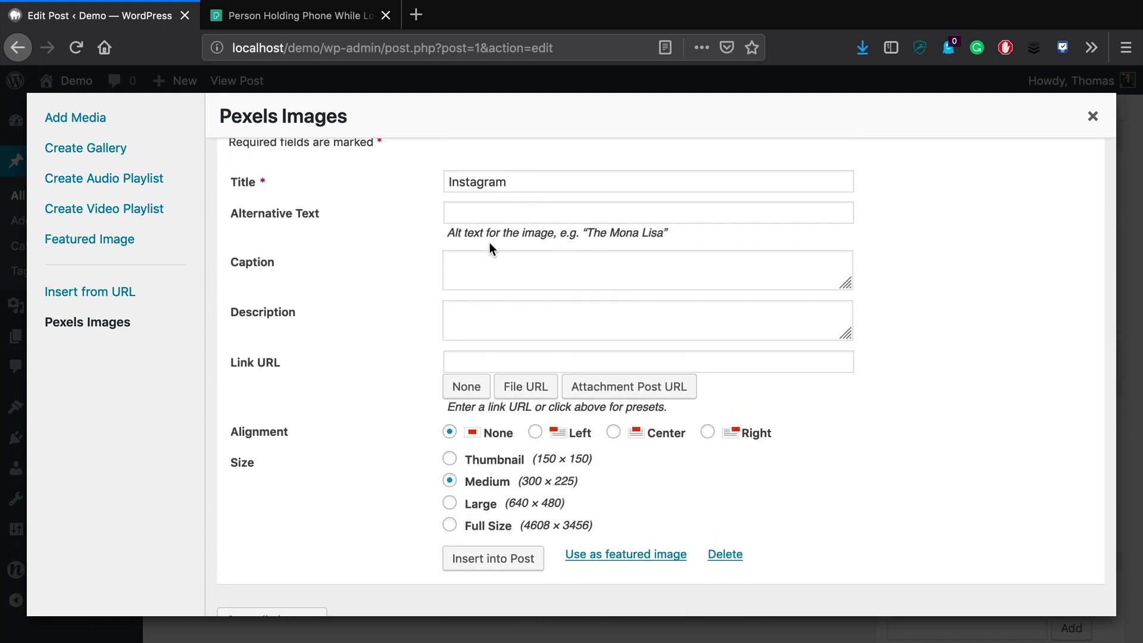
scroll(548, 203, down, 2)
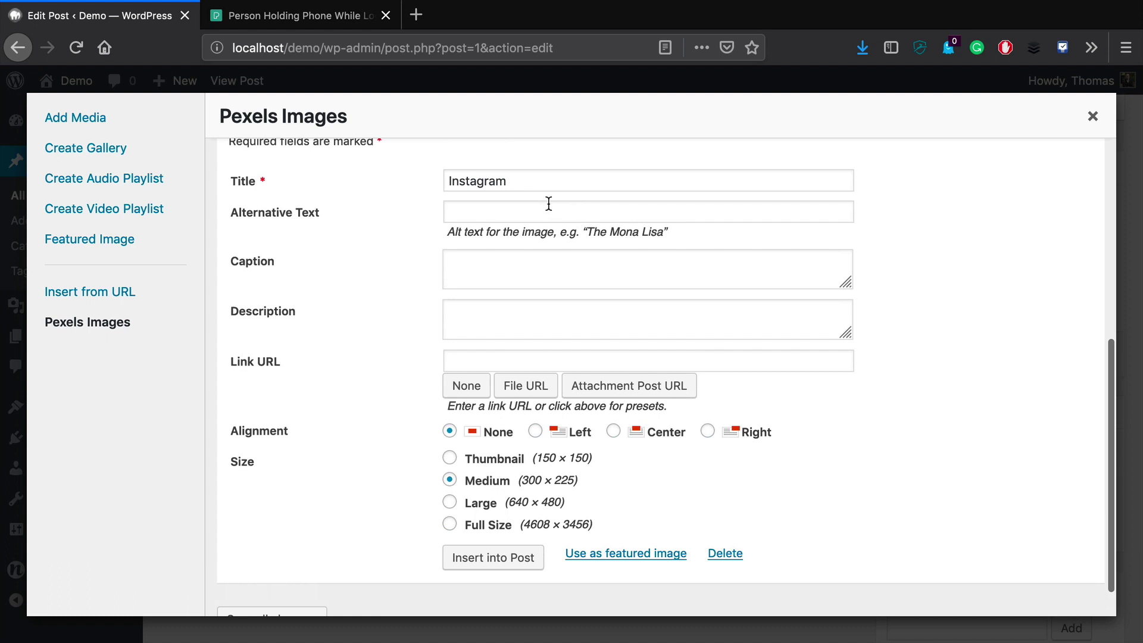
click(510, 213)
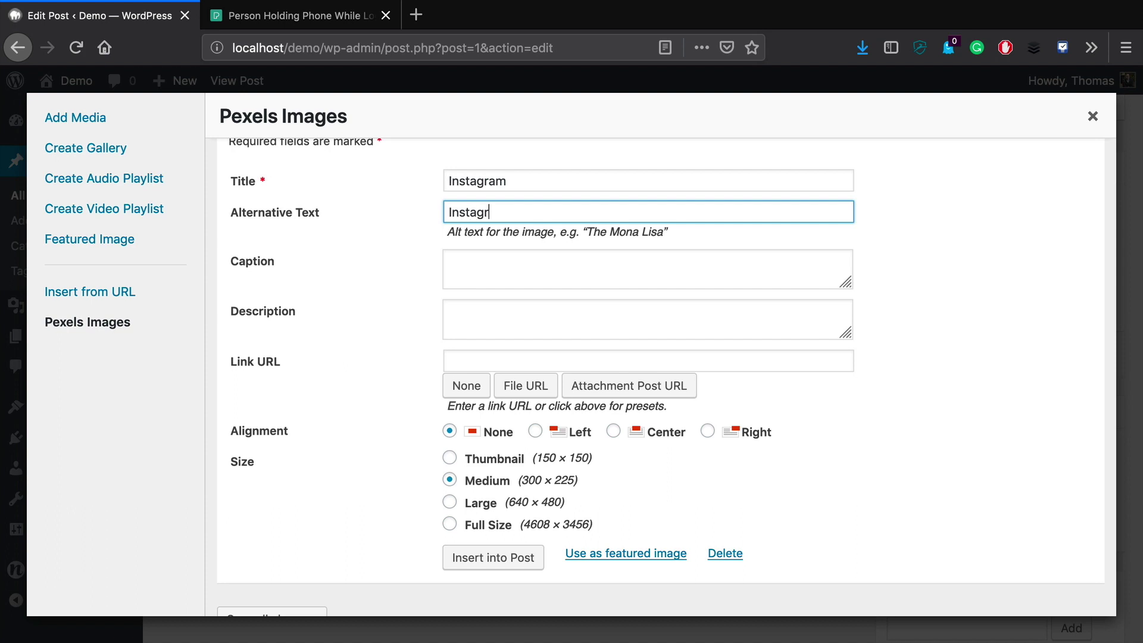
click(492, 273)
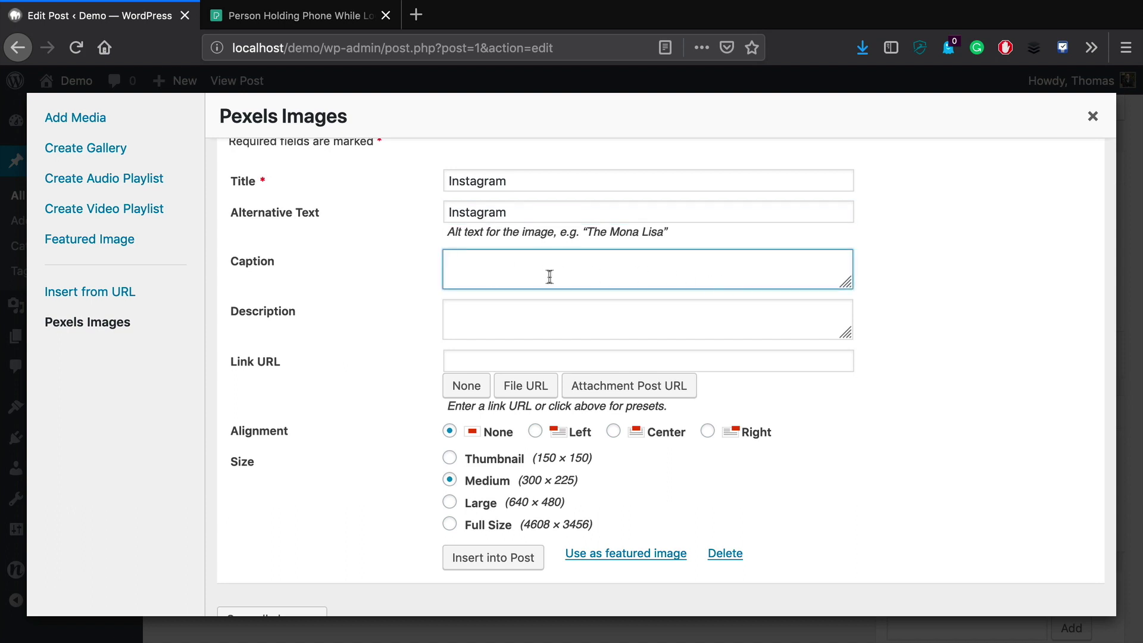
click(898, 400)
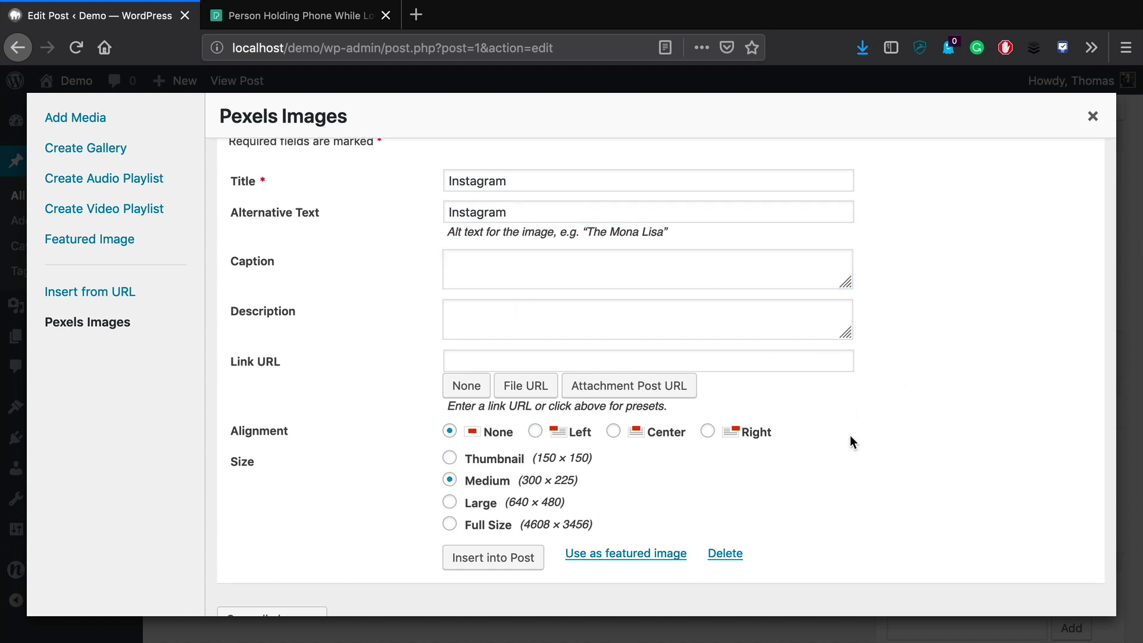
scroll(850, 439, down, 1)
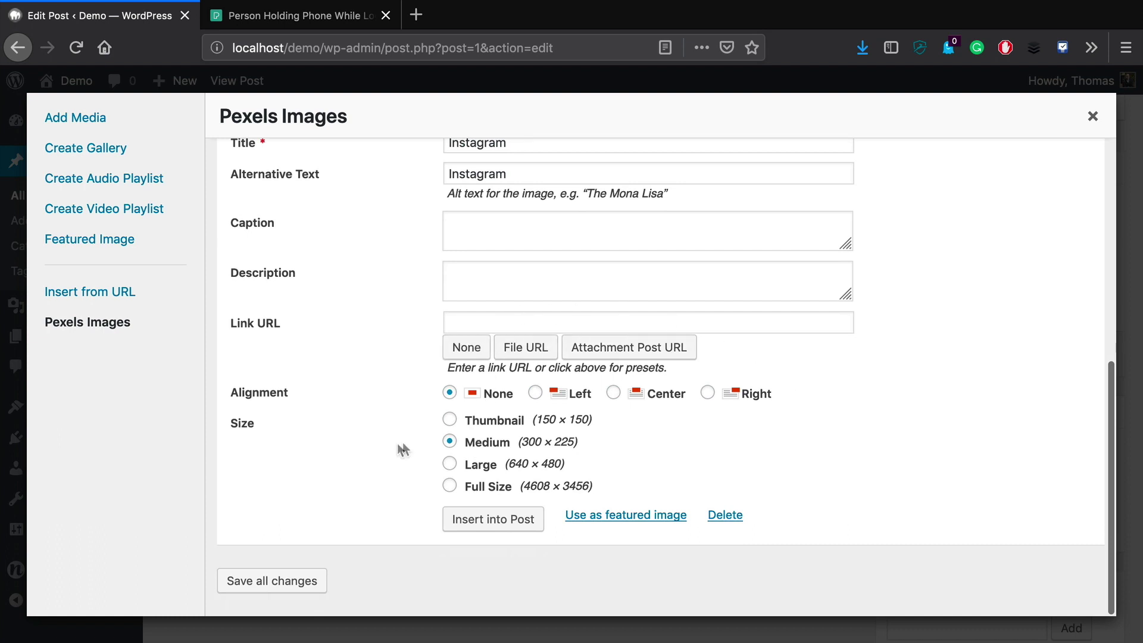
Insert the Instagram photo at Full Size and update the Hello world! post.
click(470, 468)
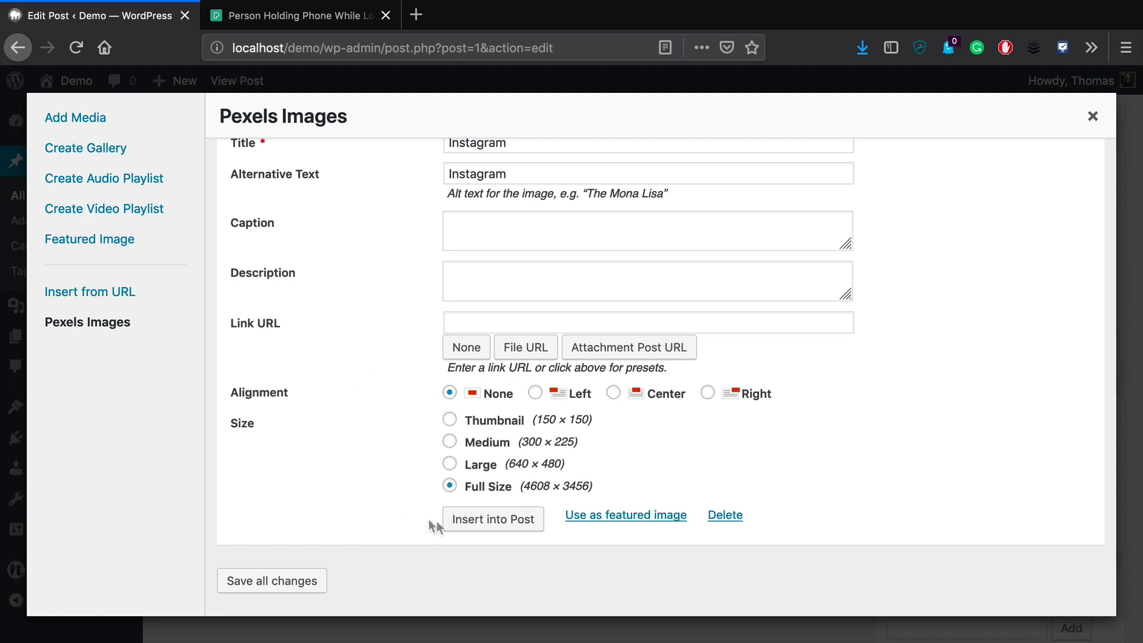
click(494, 520)
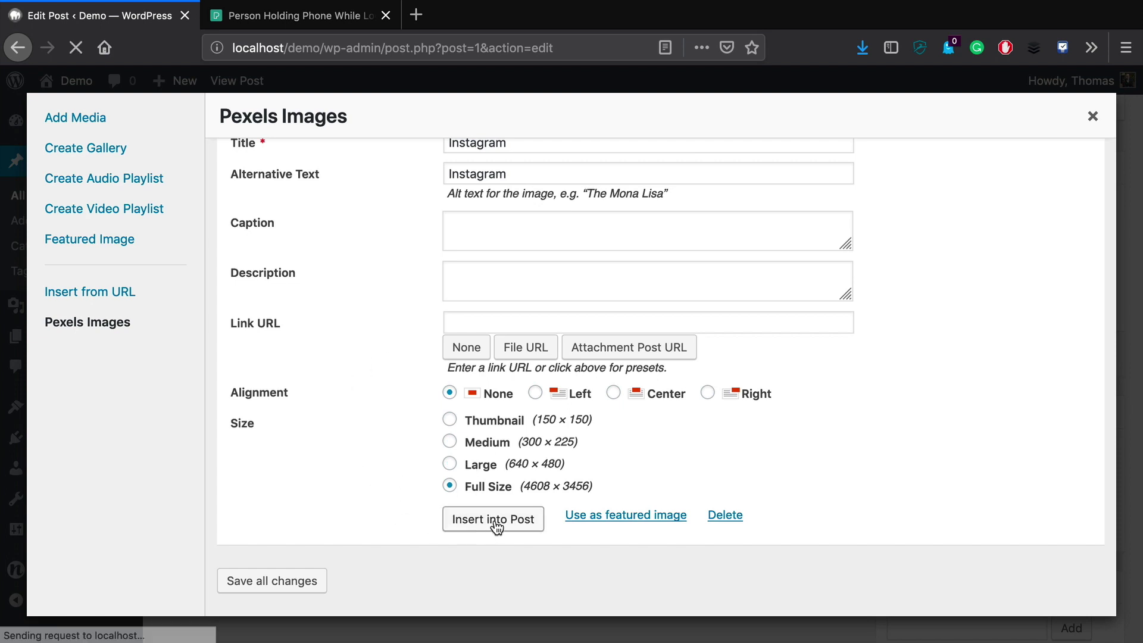
scroll(536, 476, down, 1)
scroll(583, 457, down, 3)
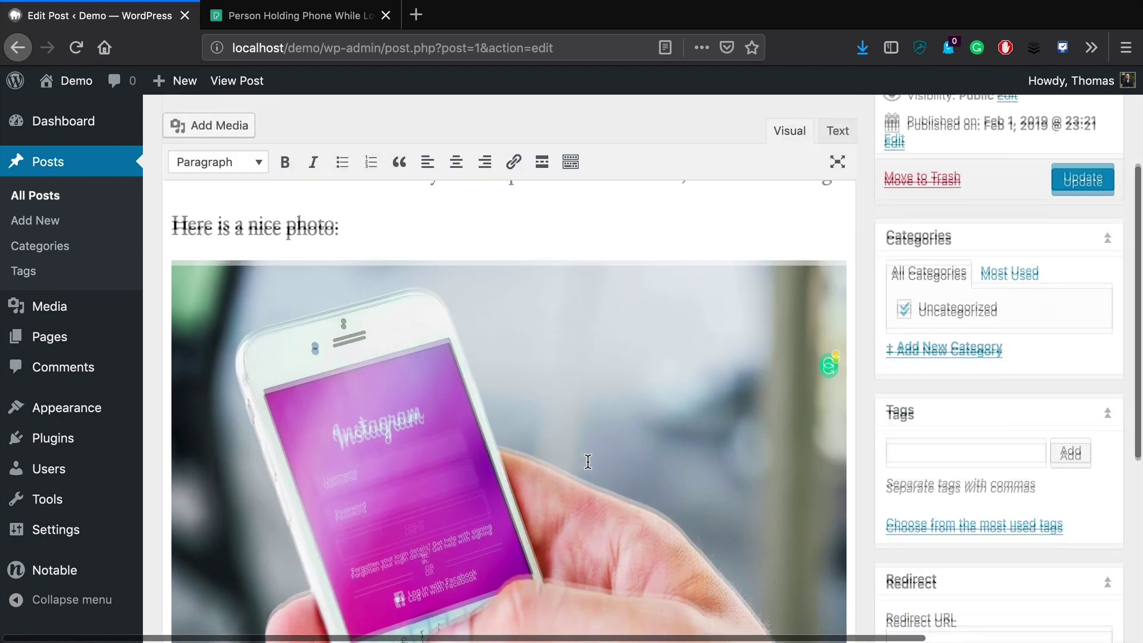
scroll(536, 446, up, 1)
scroll(509, 439, down, 5)
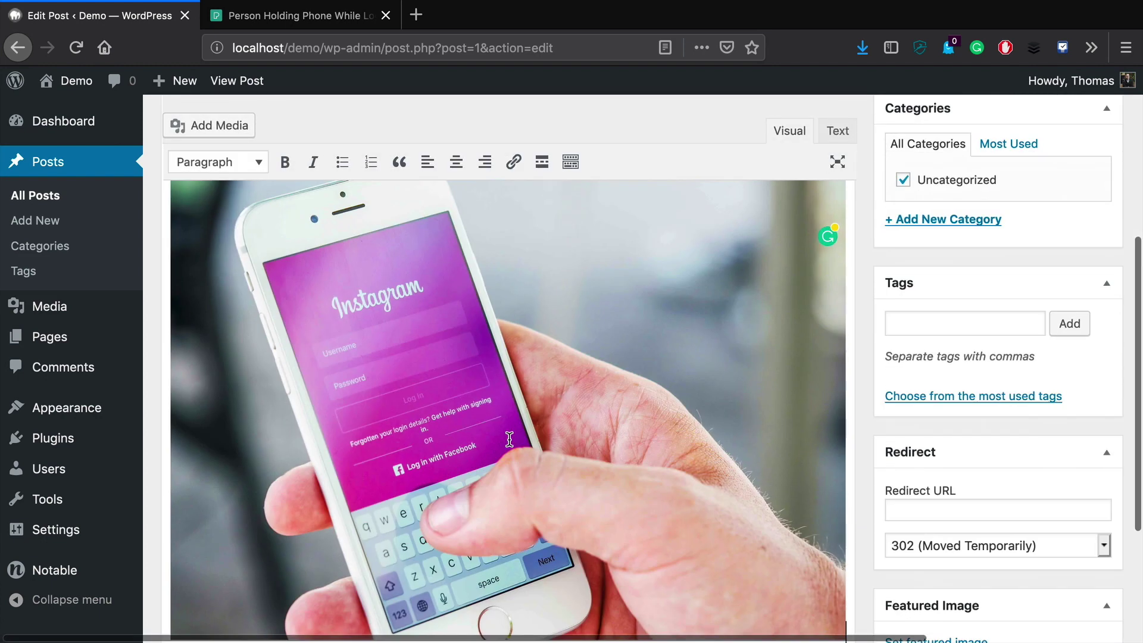
scroll(509, 439, up, 6)
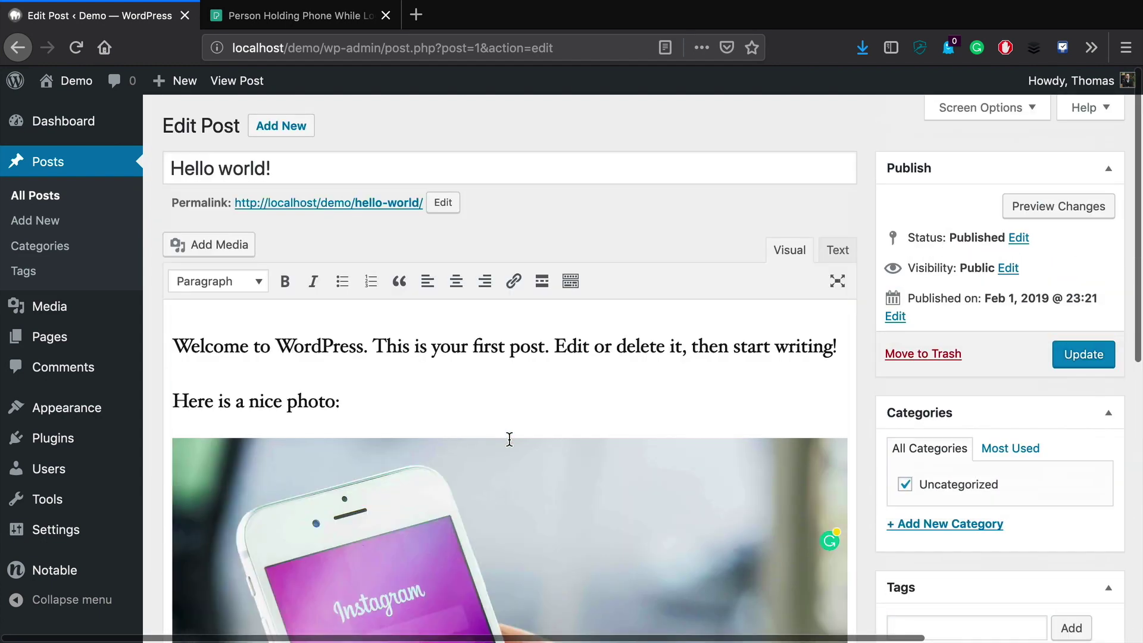
click(1104, 357)
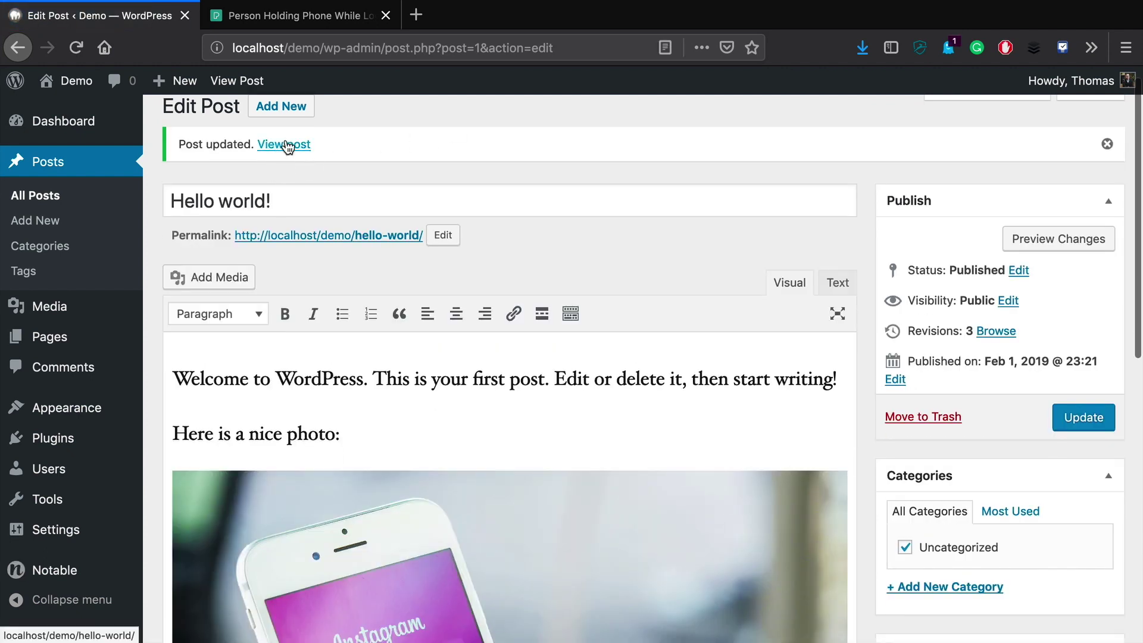
View the published Hello world! post with the Instagram photo.
click(286, 146)
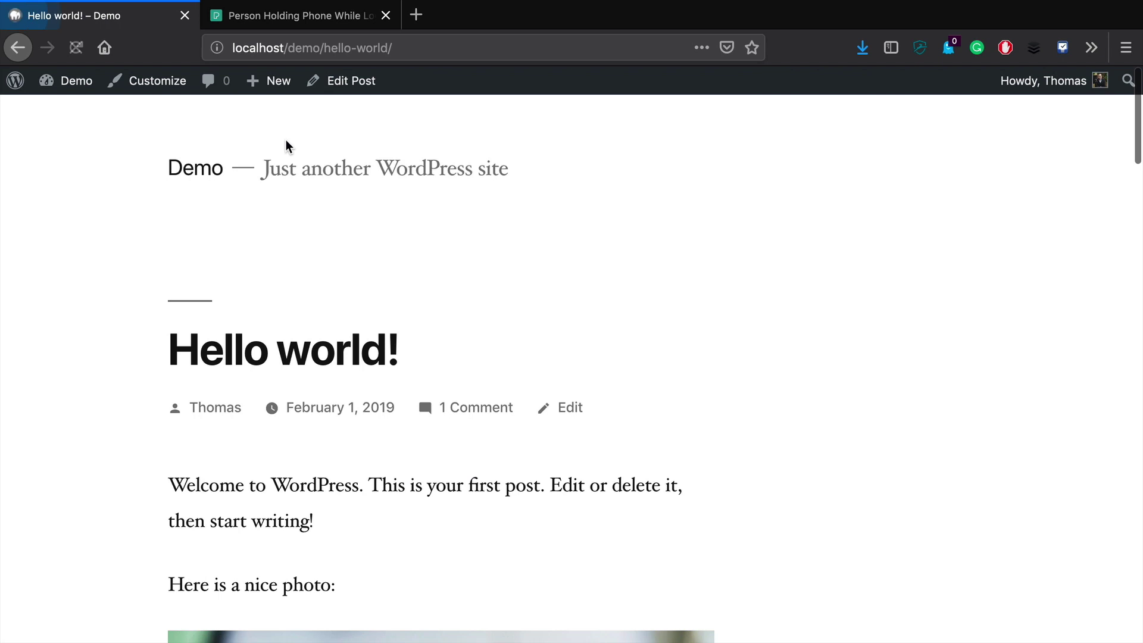
scroll(493, 358, down, 10)
scroll(493, 359, up, 10)
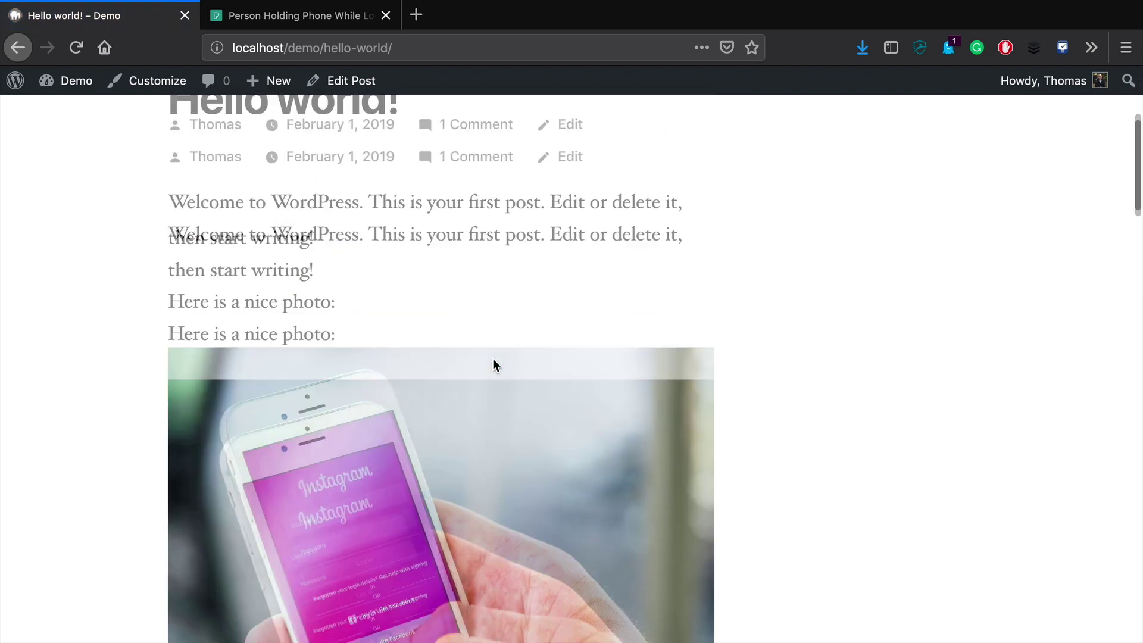
scroll(493, 358, down, 6)
scroll(493, 359, up, 6)
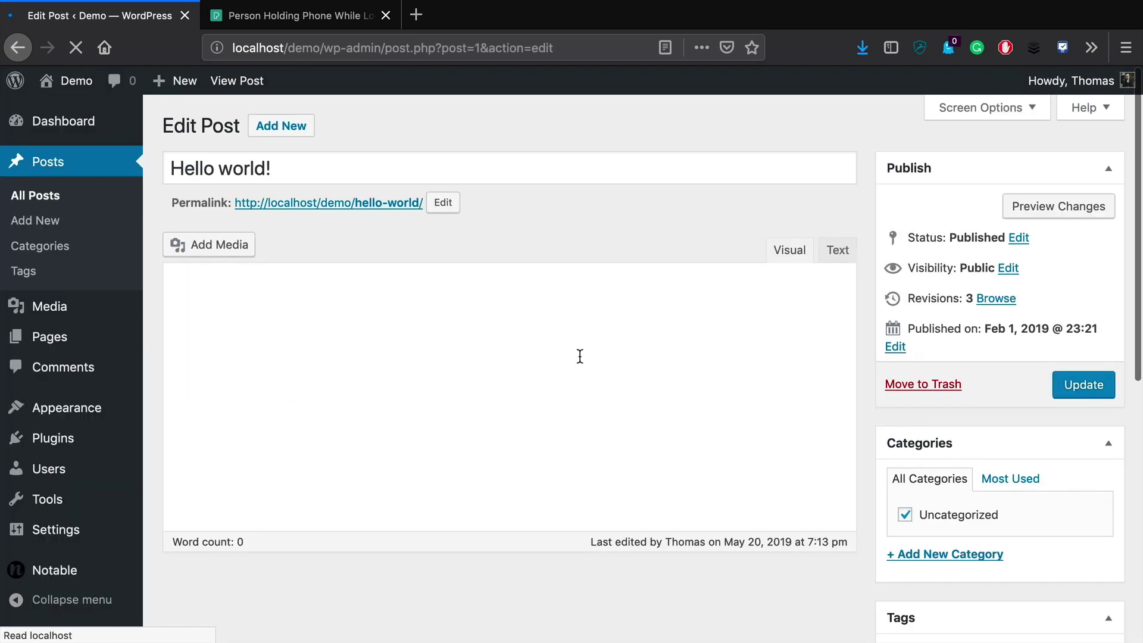
scroll(592, 425, down, 4)
scroll(592, 431, down, 3)
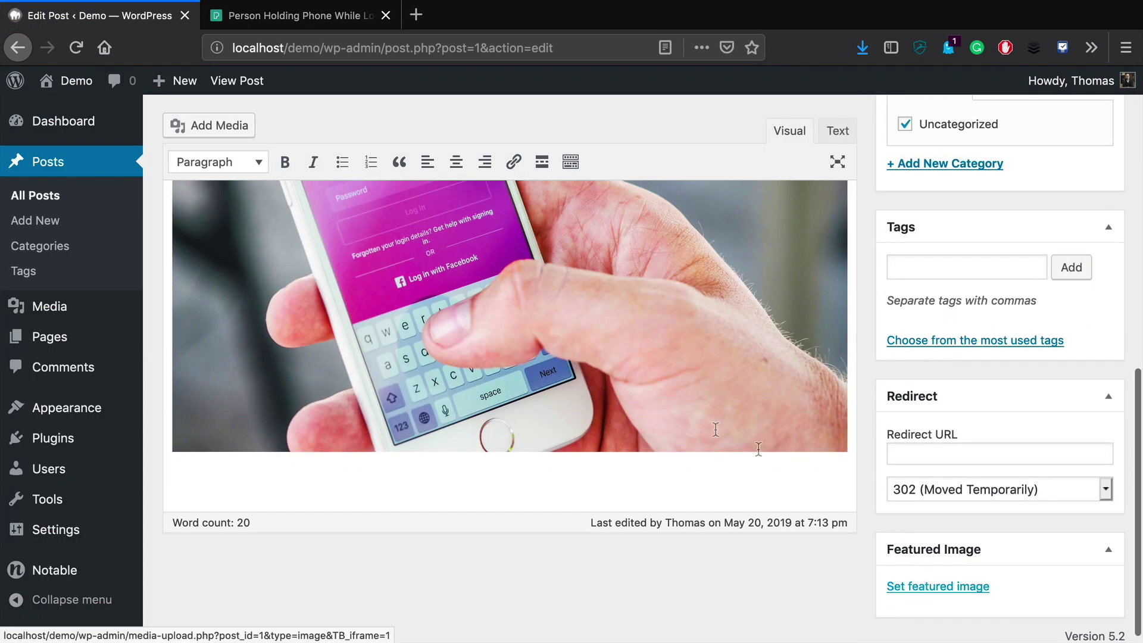
scroll(582, 358, up, 4)
Remove the Instagram photo from the post and update it.
click(577, 351)
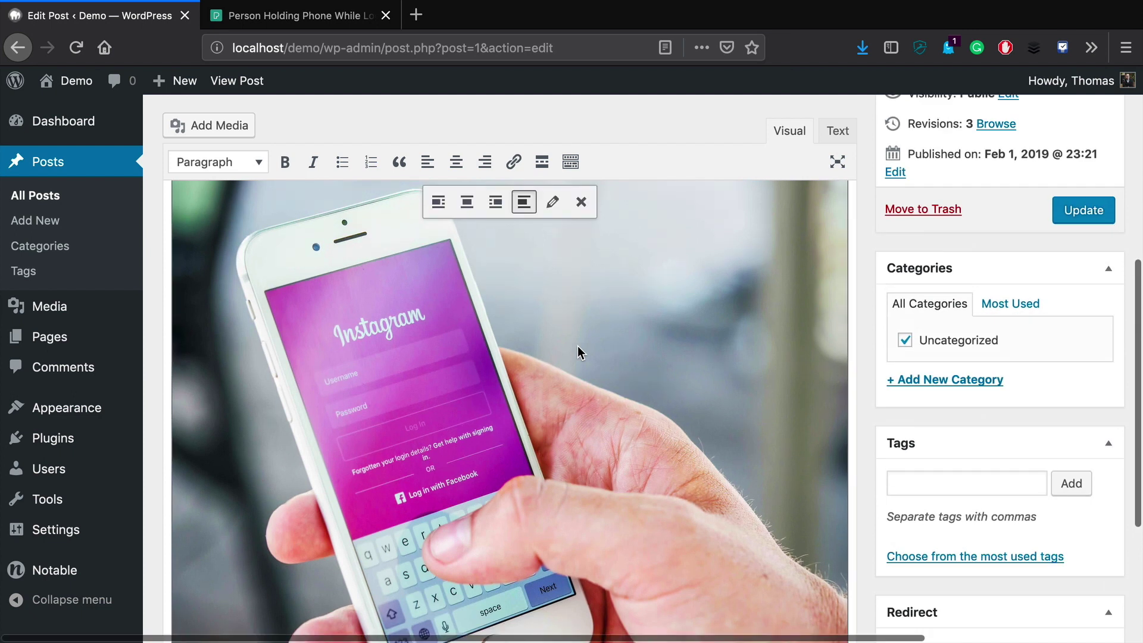
click(581, 203)
scroll(580, 239, up, 6)
click(1089, 491)
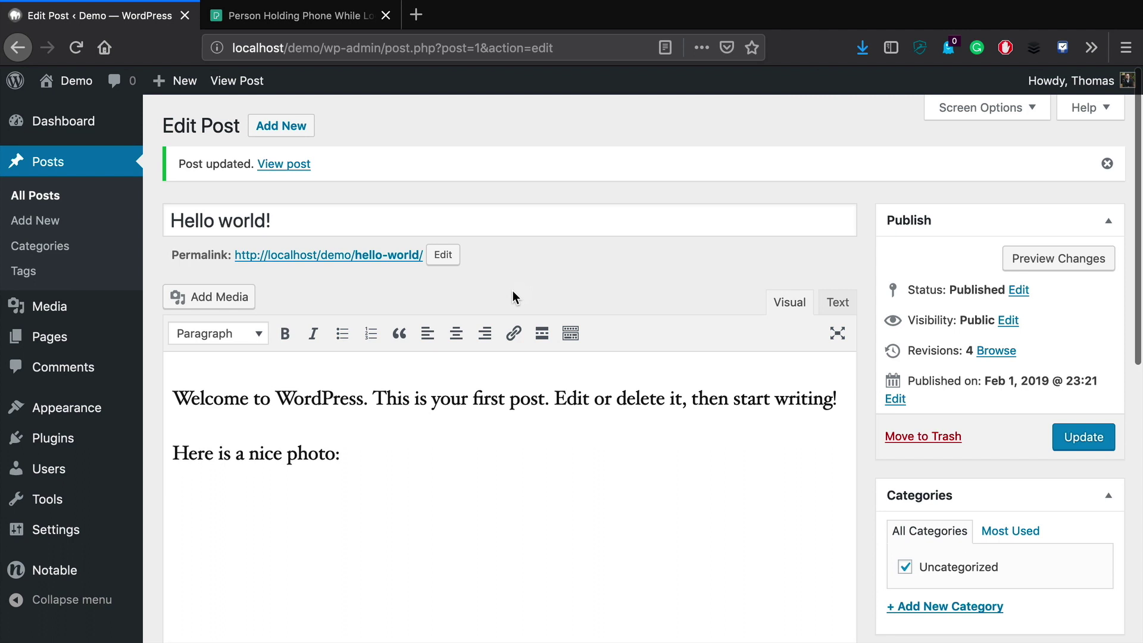
click(321, 563)
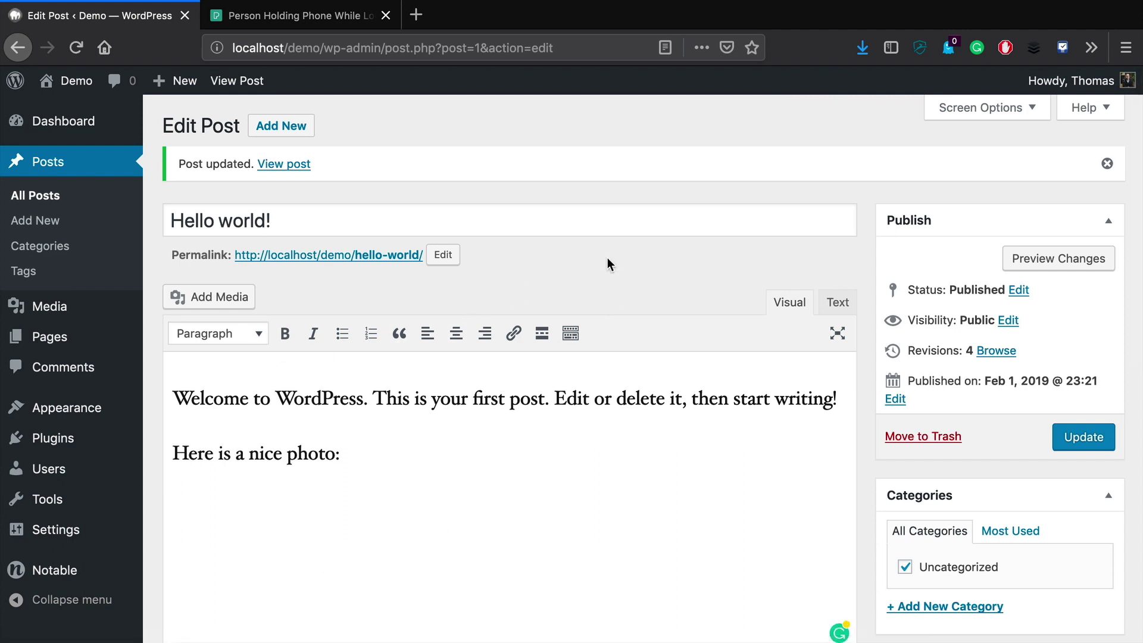
Permanently delete both Instagram phone photos from the Media Library.
click(213, 298)
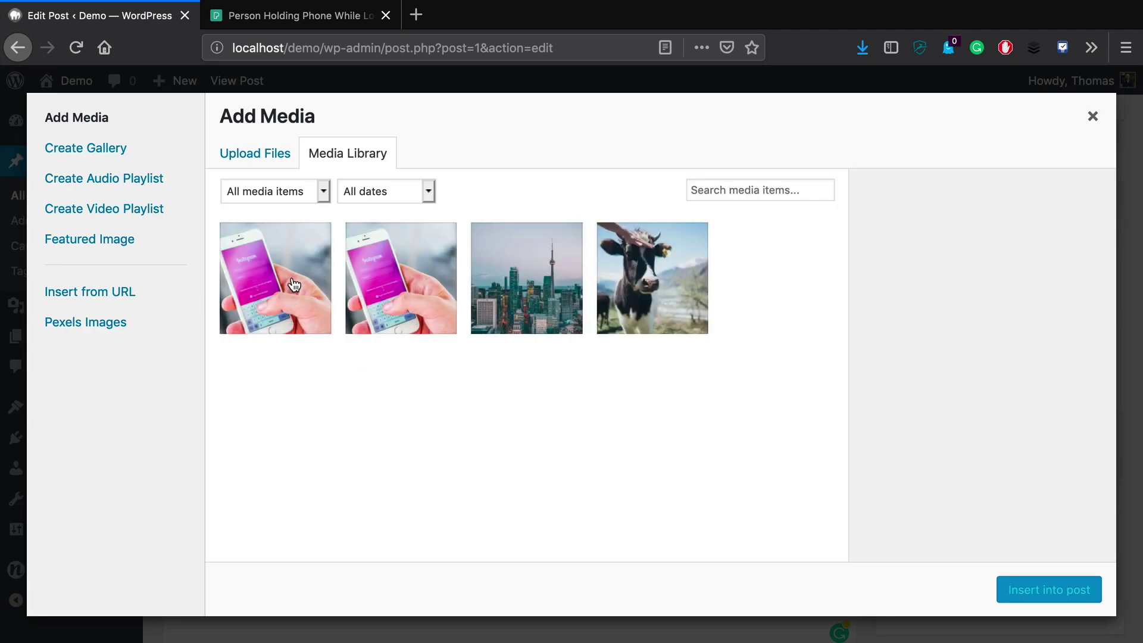
click(294, 285)
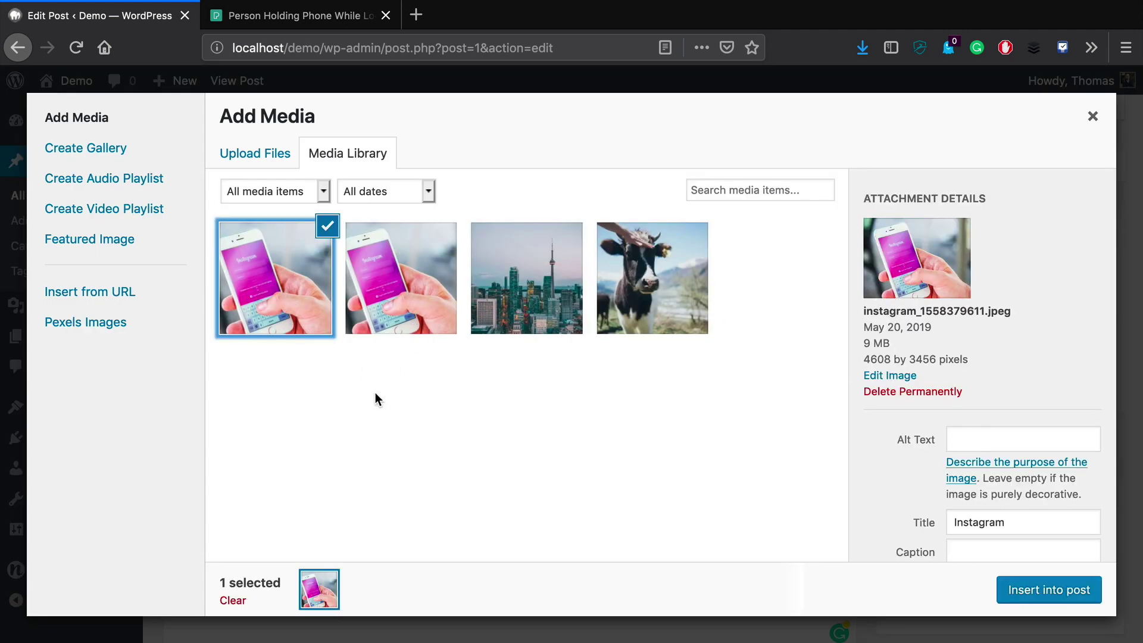
click(950, 391)
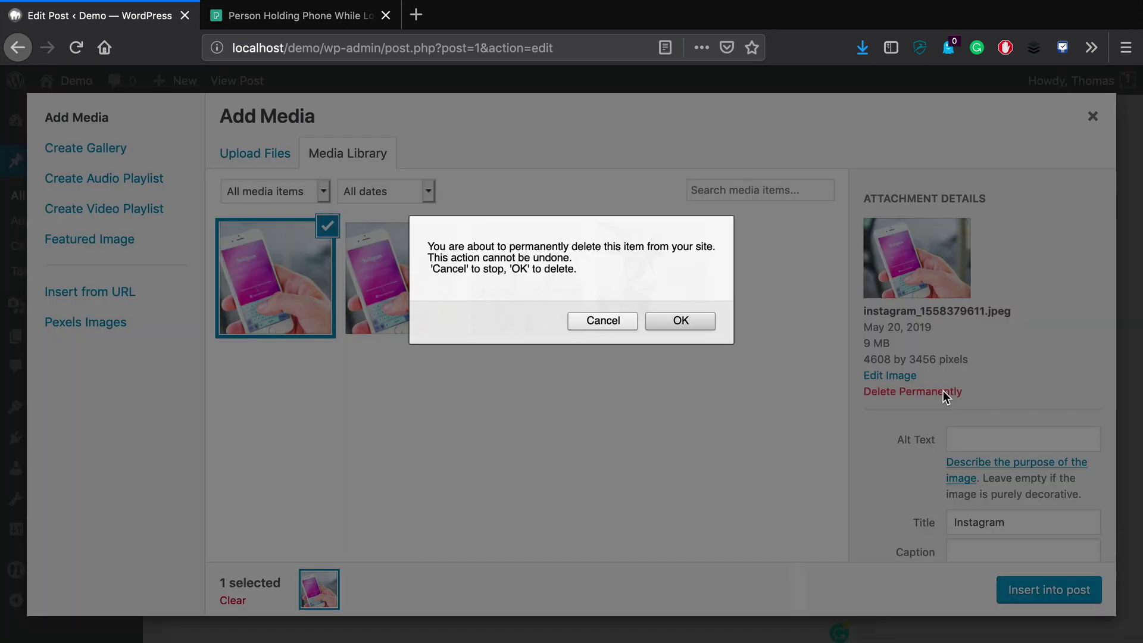
click(679, 317)
click(332, 292)
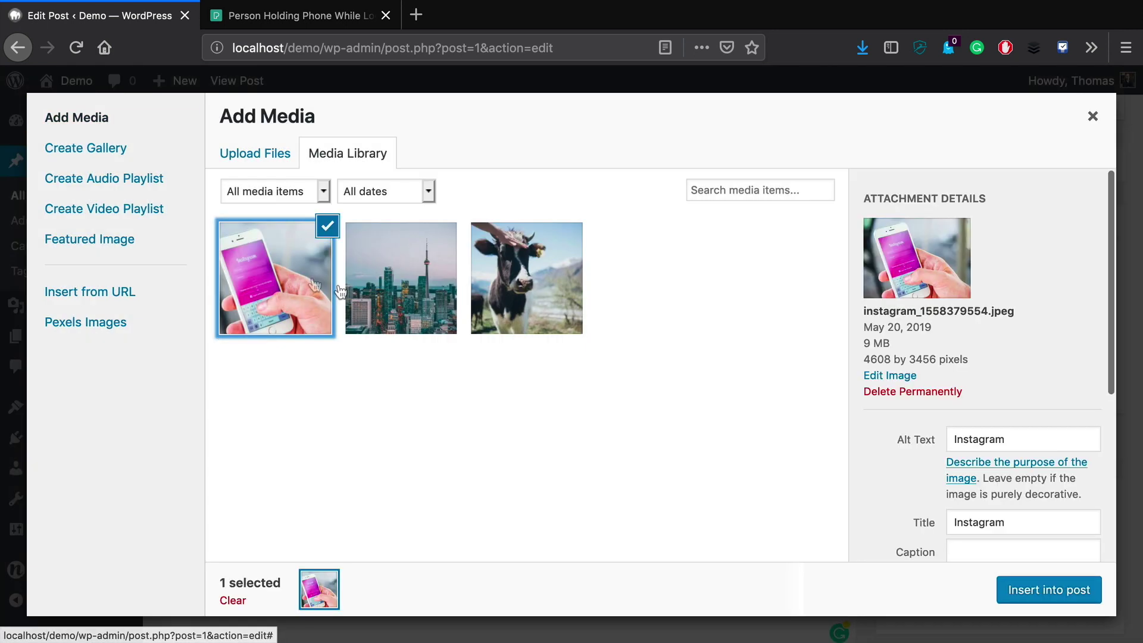
click(924, 391)
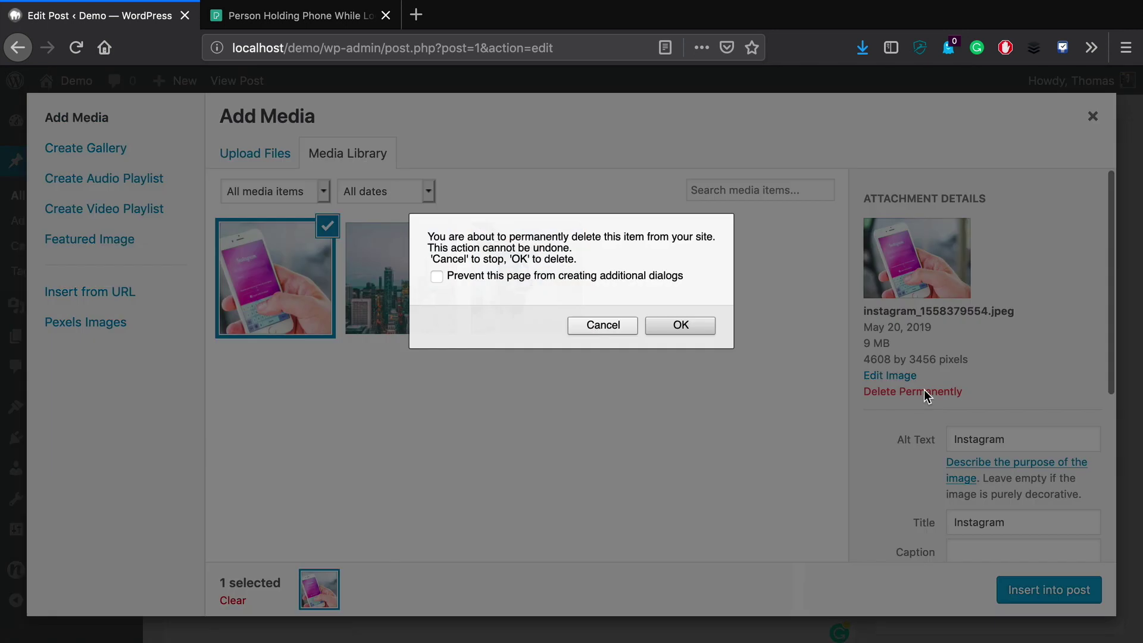
click(672, 326)
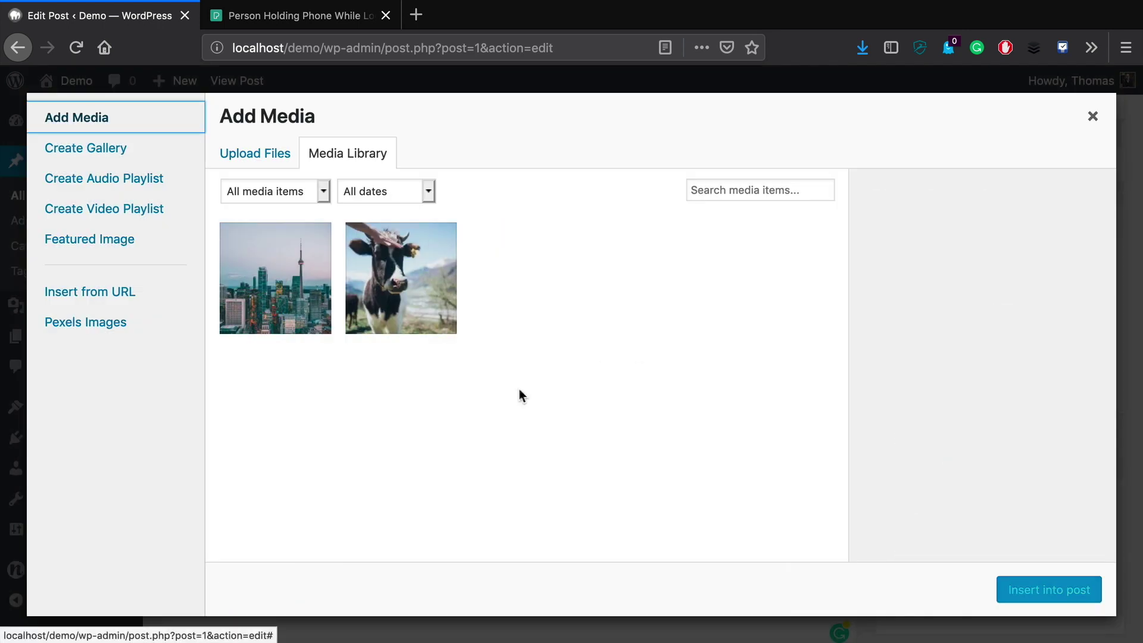
Search Pexels Images for 'instagram' photos.
click(88, 331)
click(509, 178)
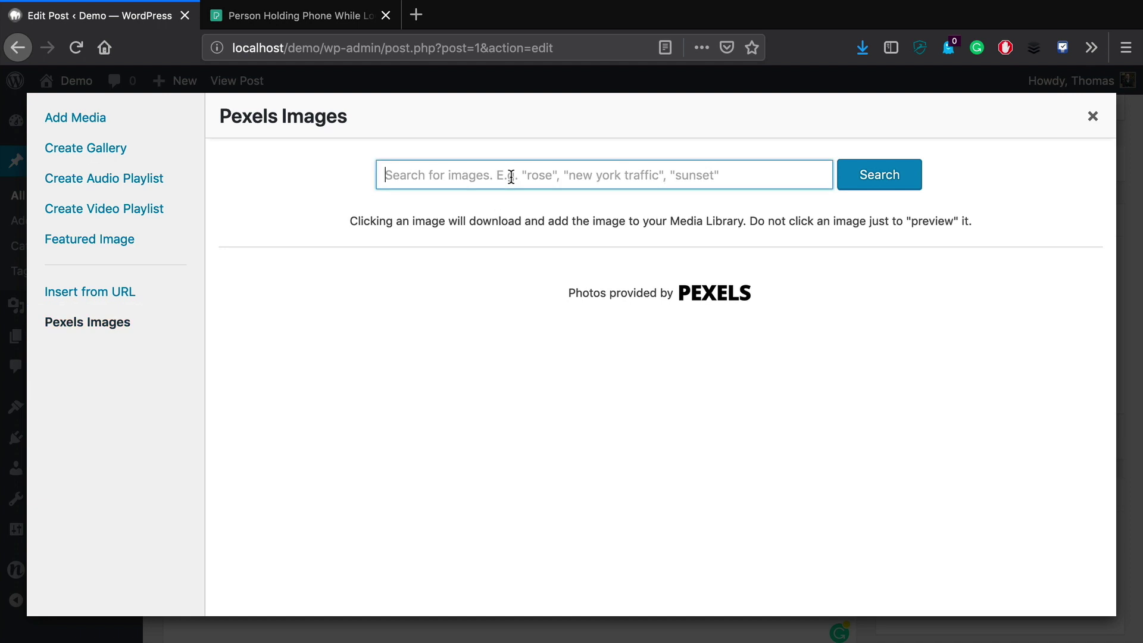
text(instagram)
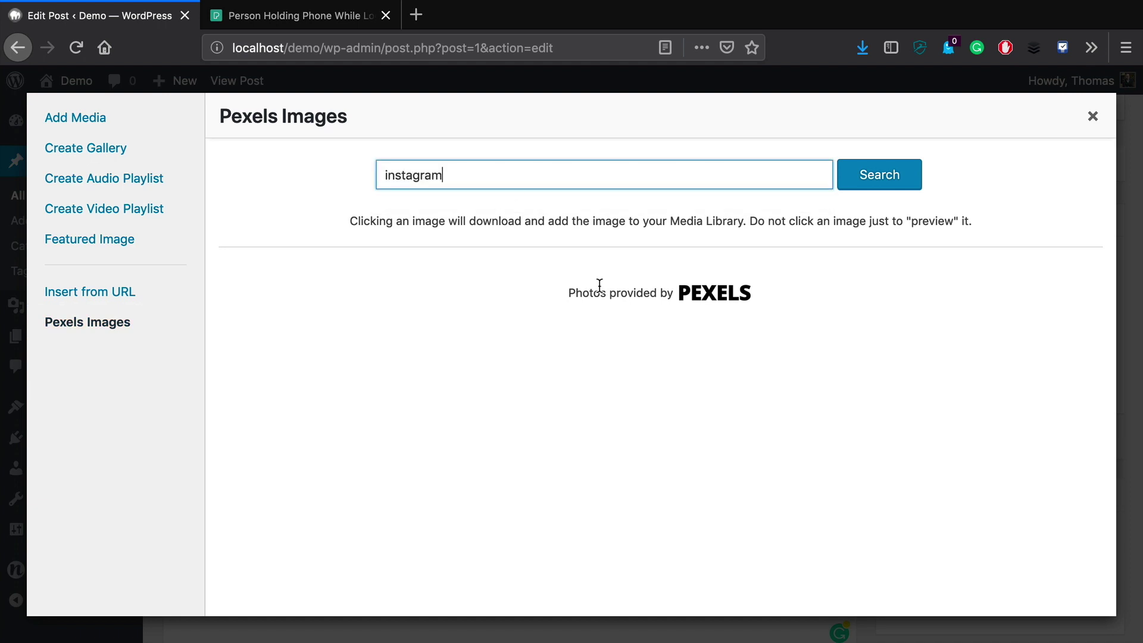
key(Return)
Download the 2448×2448 finger-on-phone photo and set it as the featured image.
click(1007, 354)
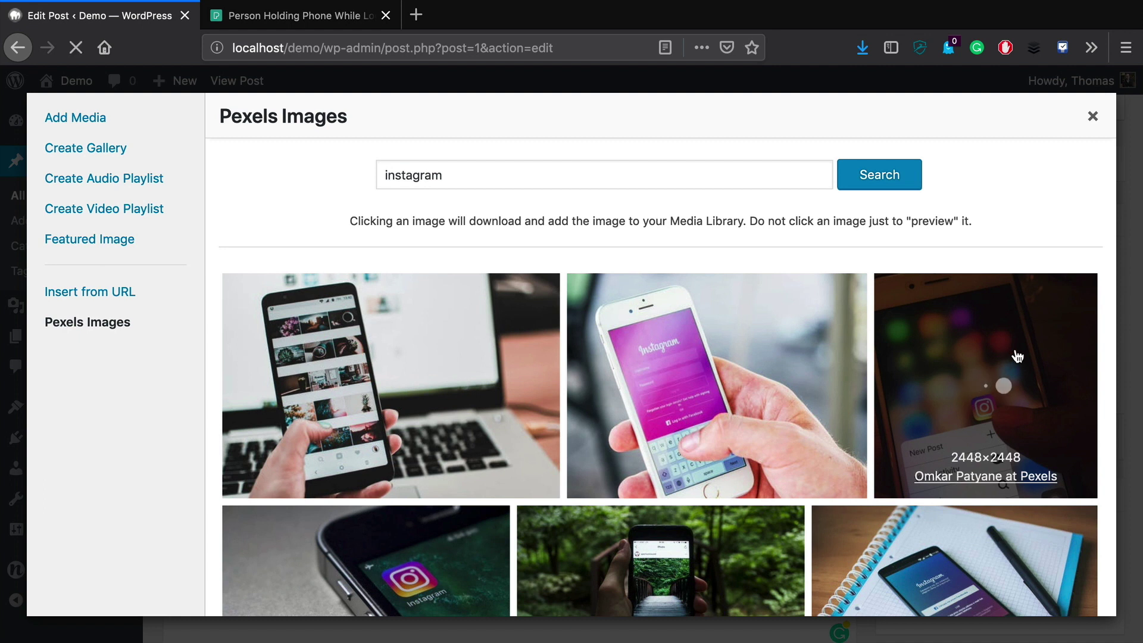
scroll(638, 411, down, 6)
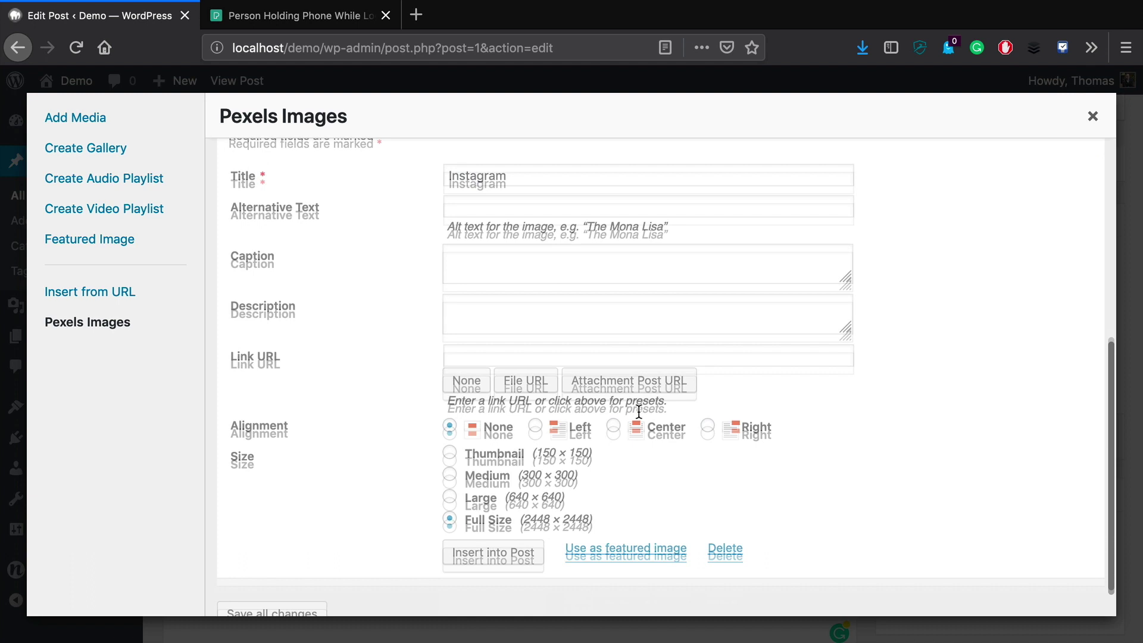
scroll(638, 411, down, 2)
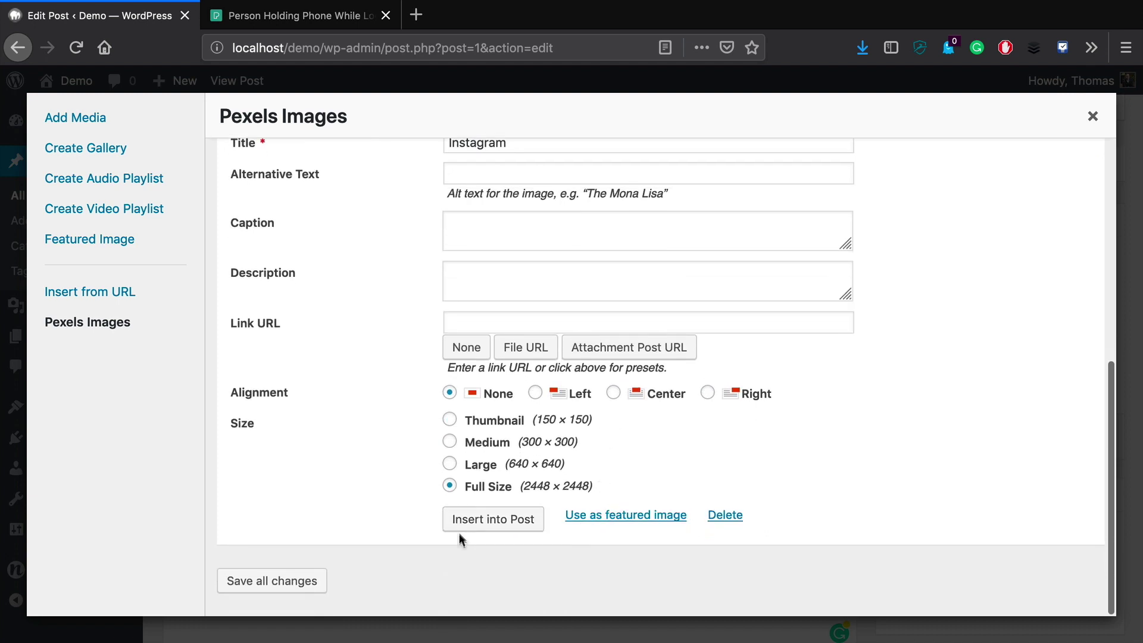
click(635, 516)
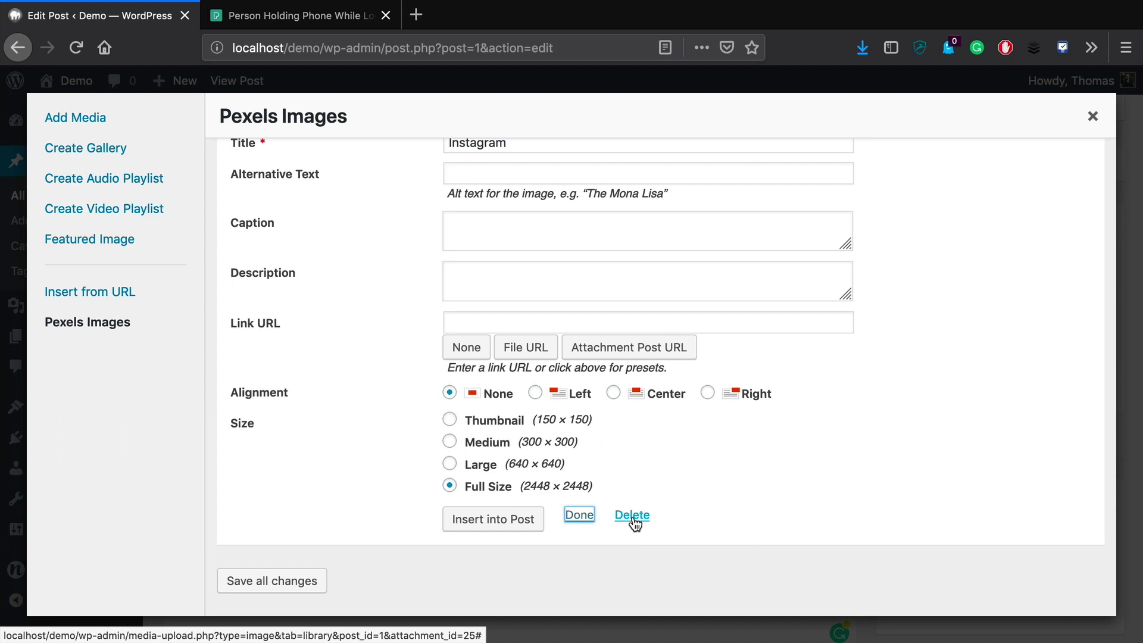
click(307, 580)
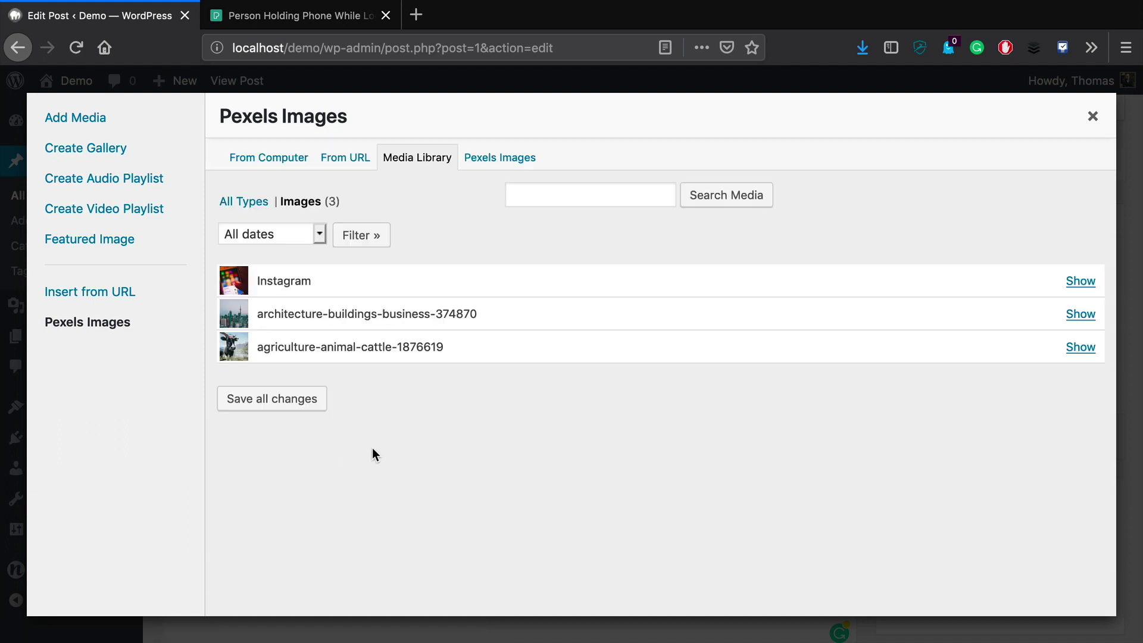
Close the media dialog and update the Hello world! post with its new featured image.
click(1092, 116)
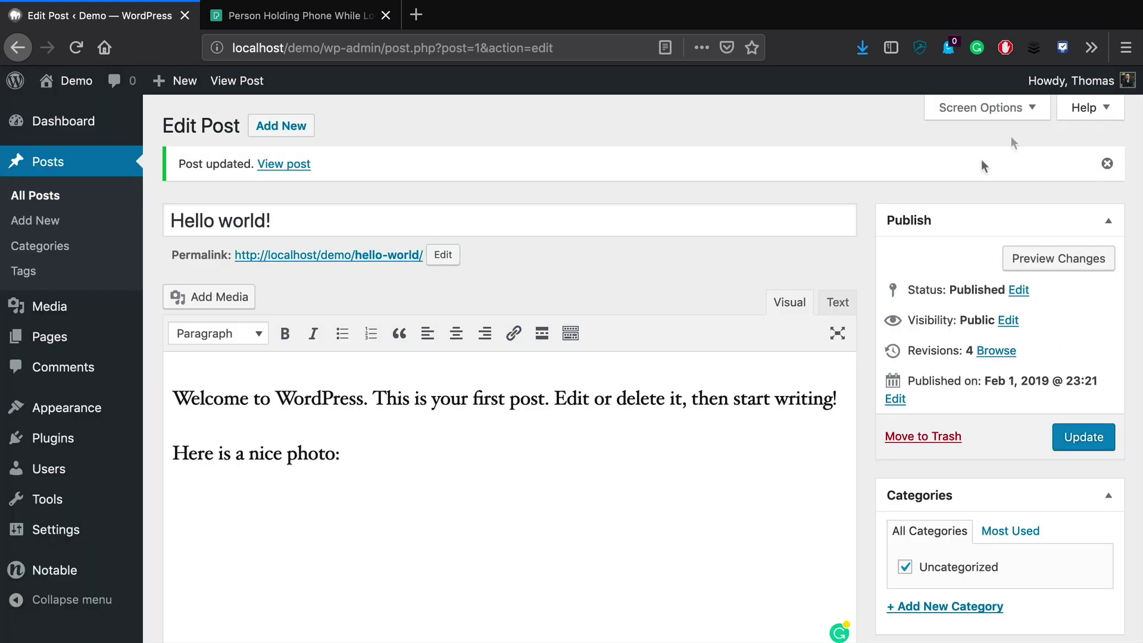
scroll(917, 458, down, 10)
scroll(917, 458, down, 3)
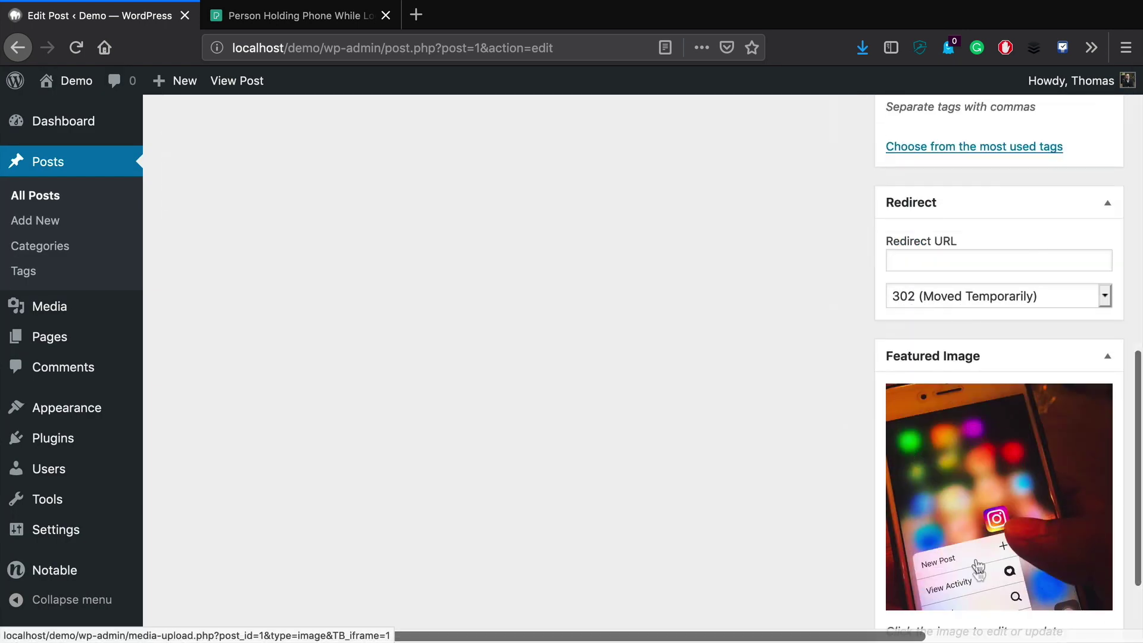
scroll(925, 463, down, 3)
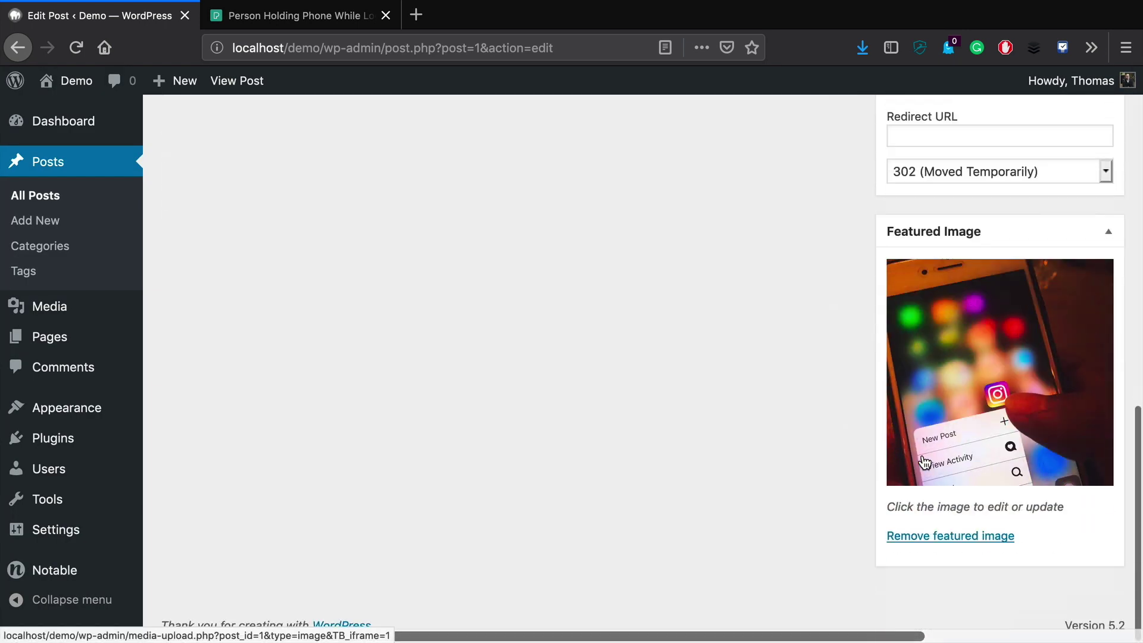
scroll(923, 459, up, 15)
click(1081, 439)
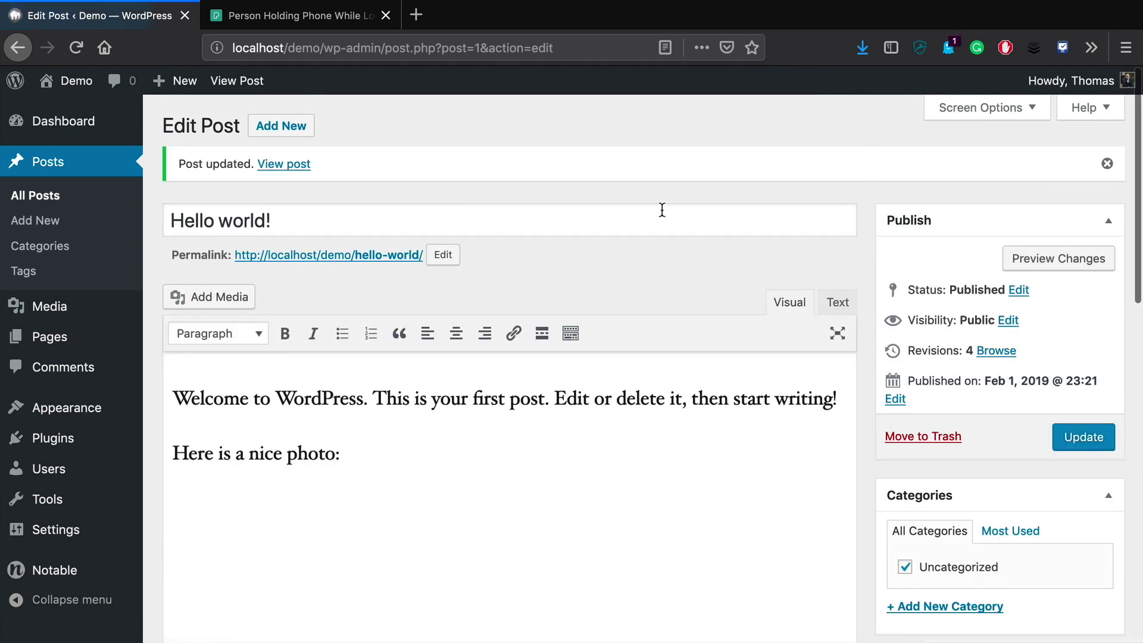
View the live Hello world! post and check the Instagram phone photo as its header.
click(284, 163)
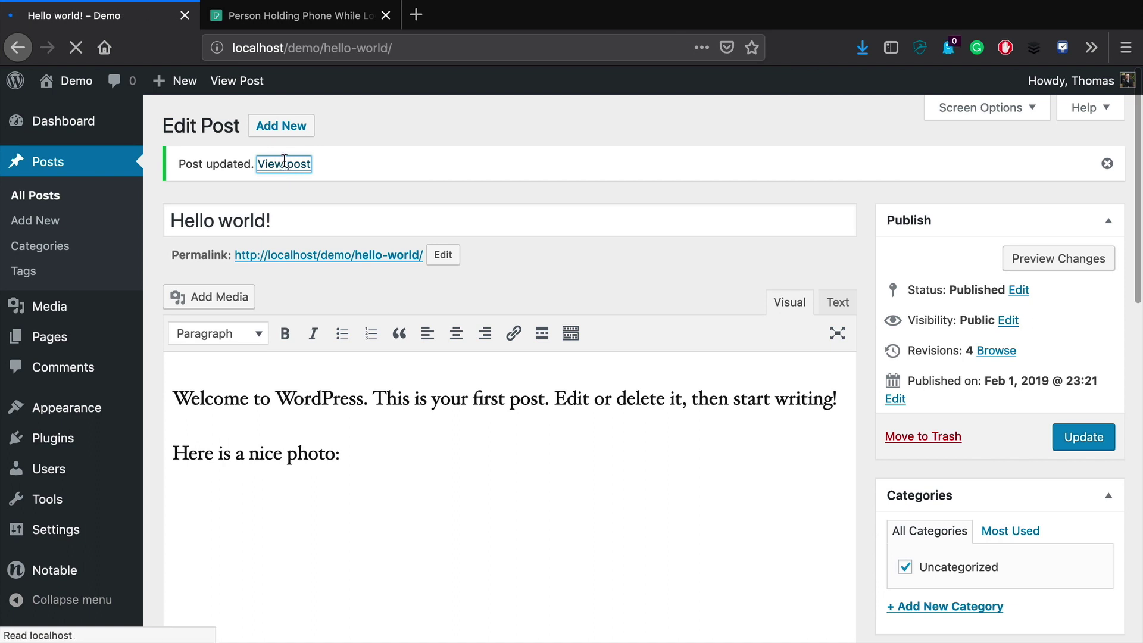
scroll(495, 442, down, 10)
scroll(494, 442, up, 10)
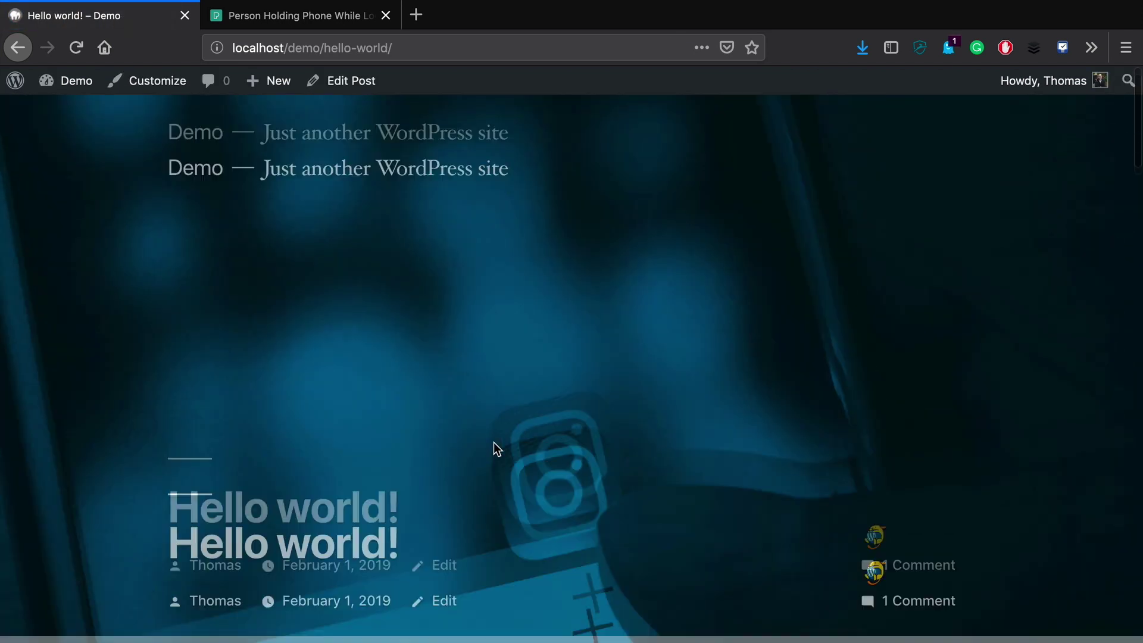
scroll(498, 285, down, 5)
scroll(531, 186, up, 5)
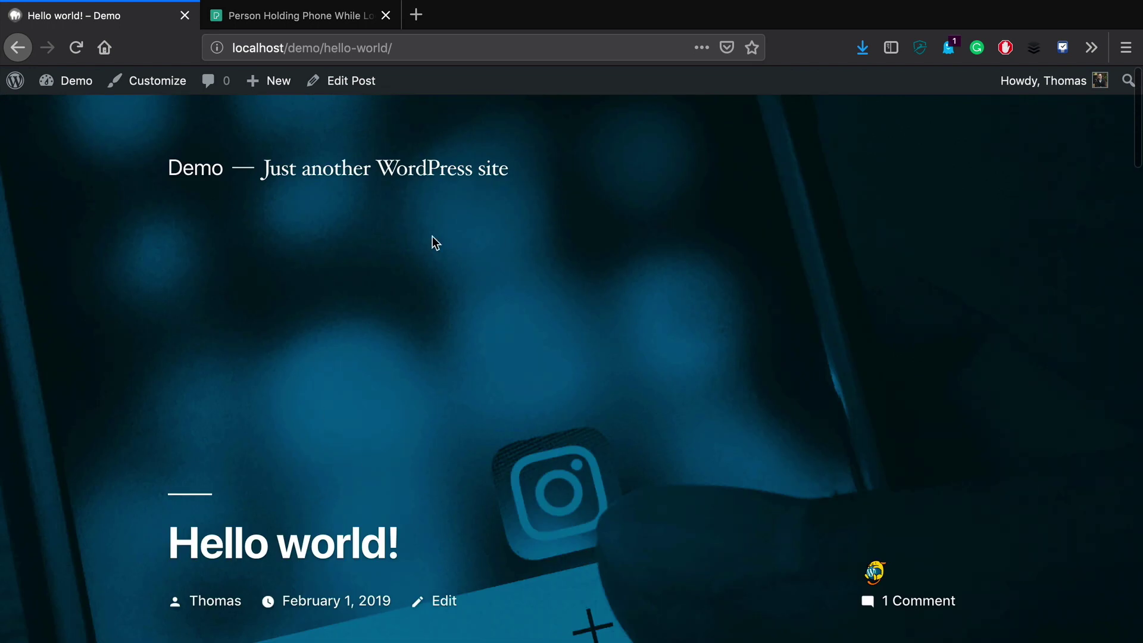
scroll(337, 305, down, 3)
scroll(337, 305, up, 3)
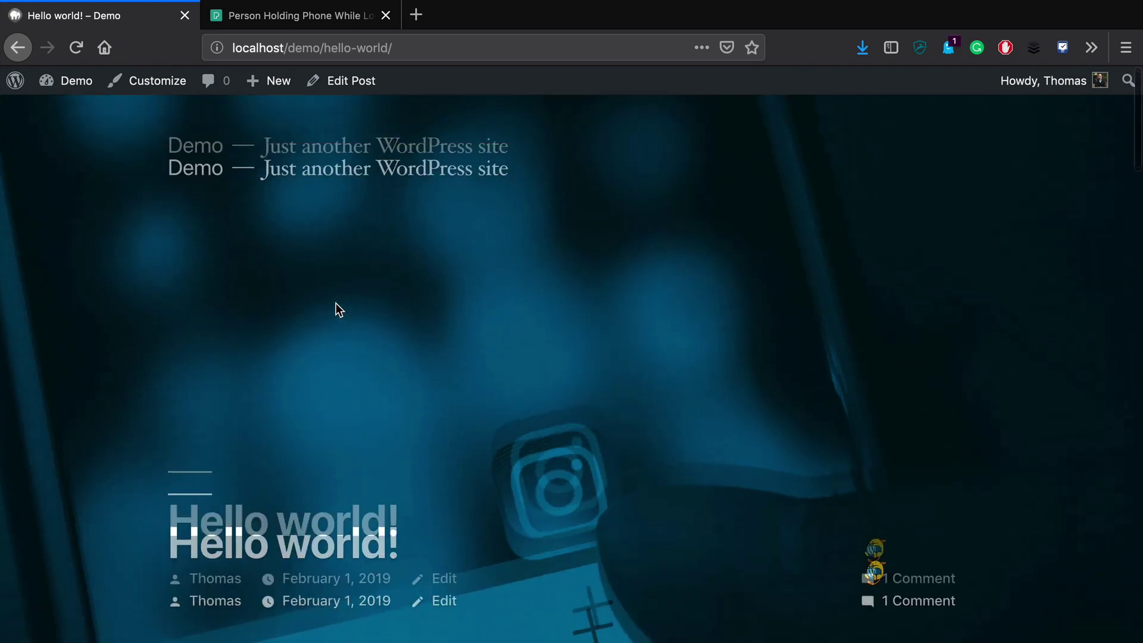
scroll(379, 284, down, 2)
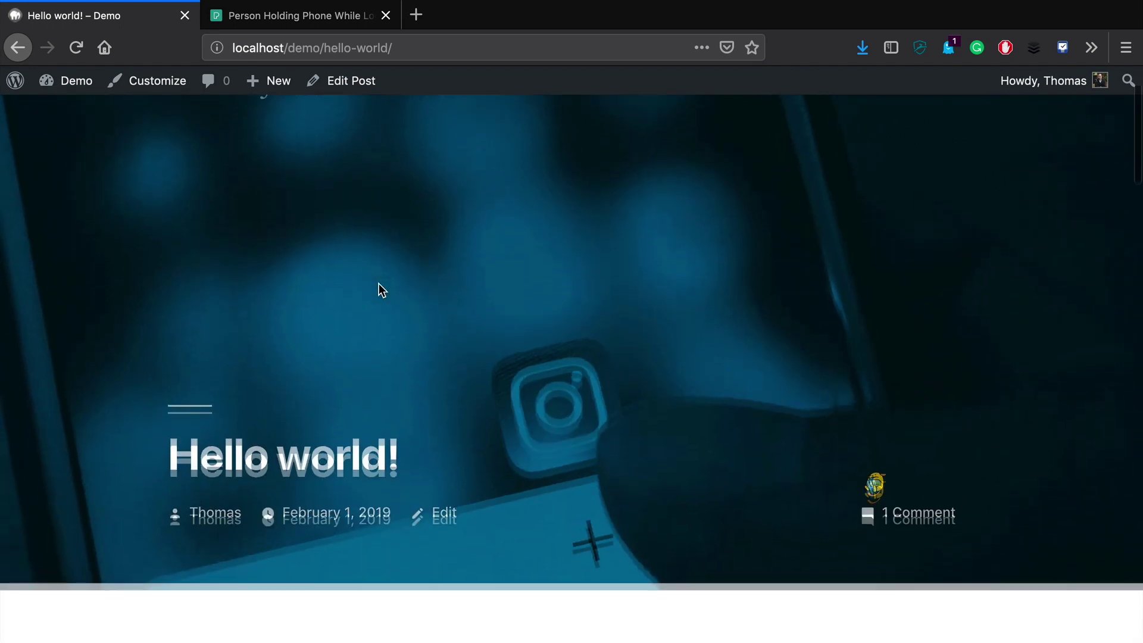
scroll(434, 497, down, 10)
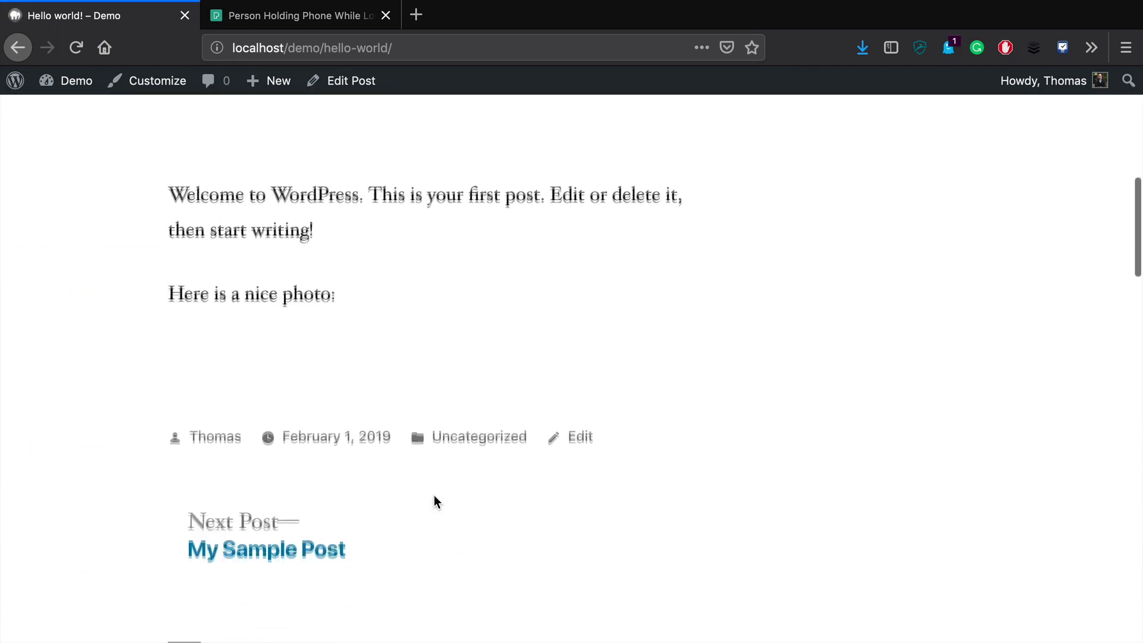
scroll(434, 497, up, 5)
scroll(434, 497, up, 6)
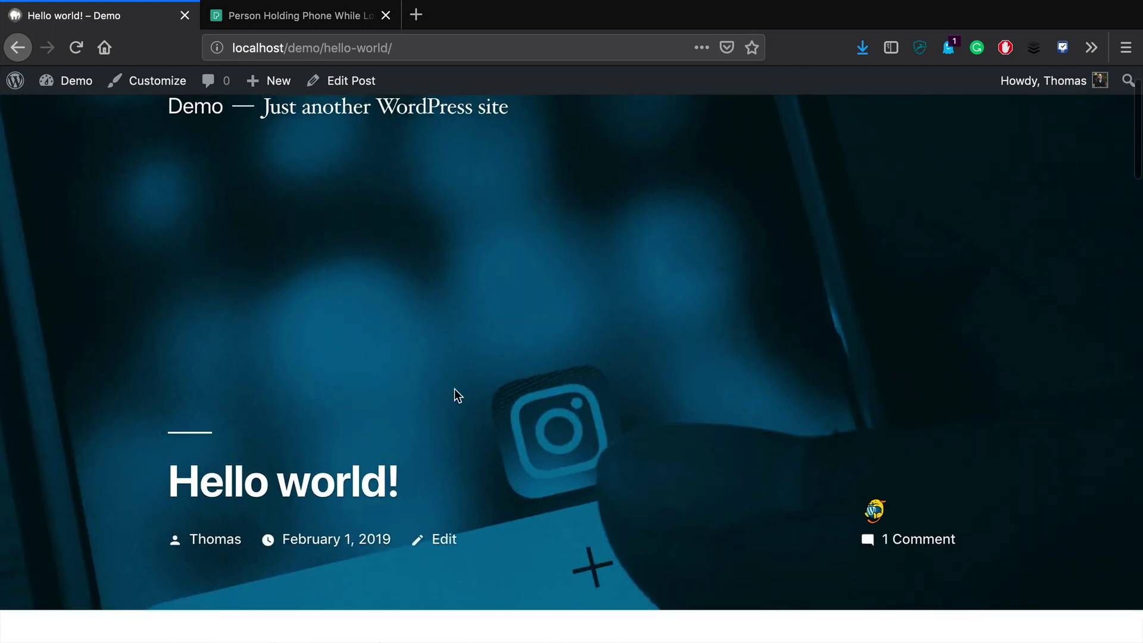